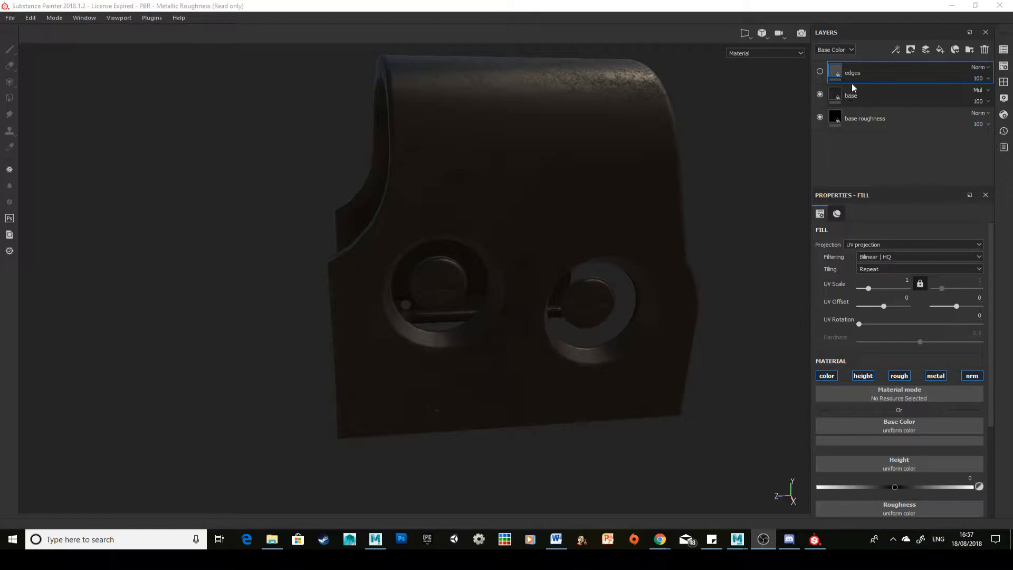
Step: Make the edges layer visible
left_click(852, 96)
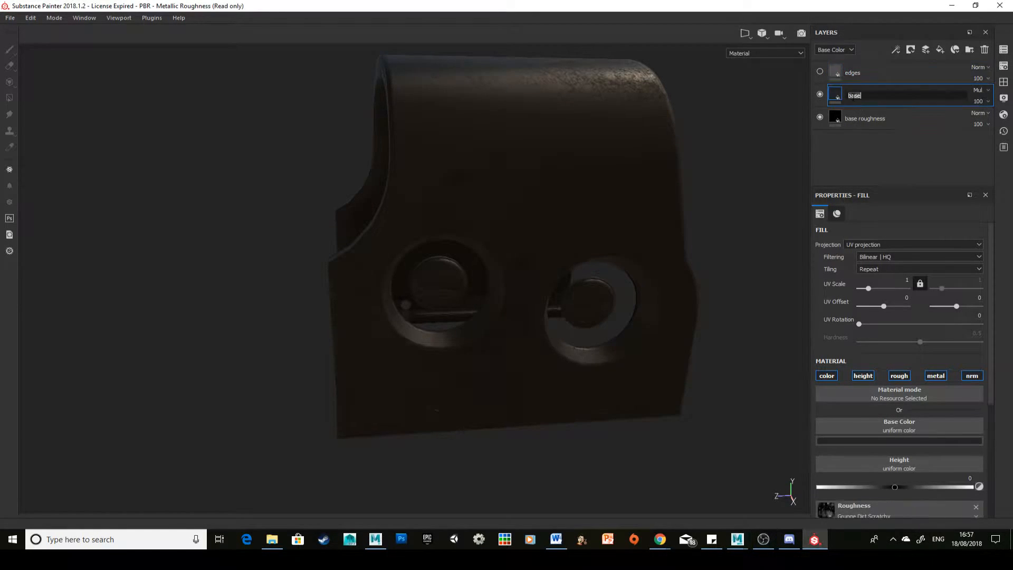
left_click(819, 71)
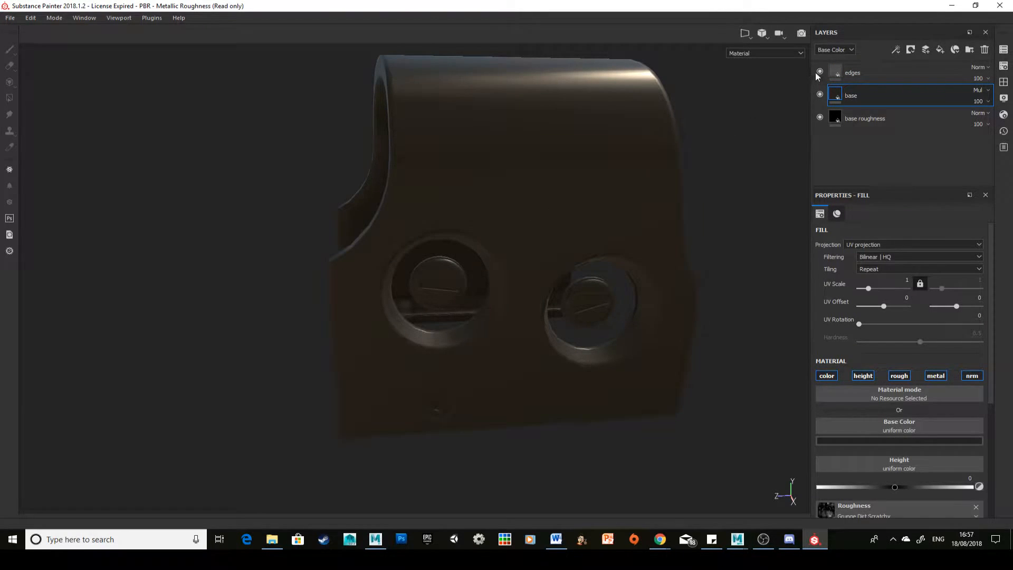
left_click(910, 440)
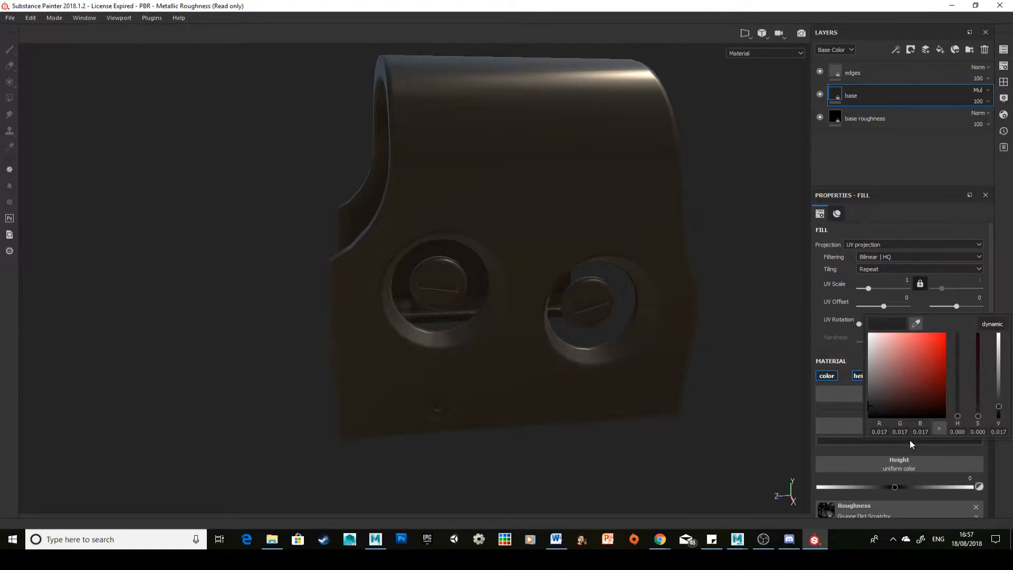
left_click_drag(878, 387, 848, 353)
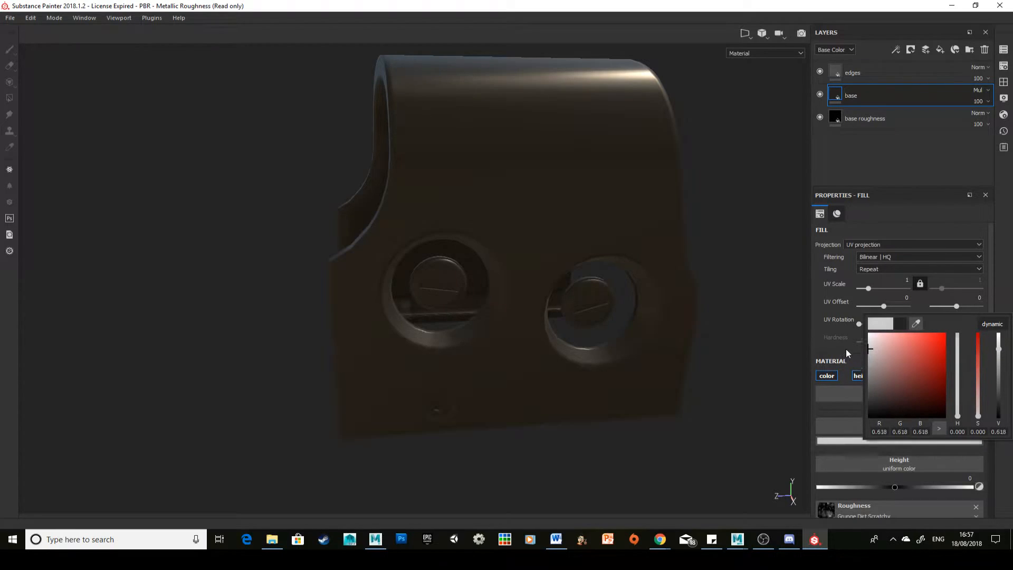
left_click(876, 168)
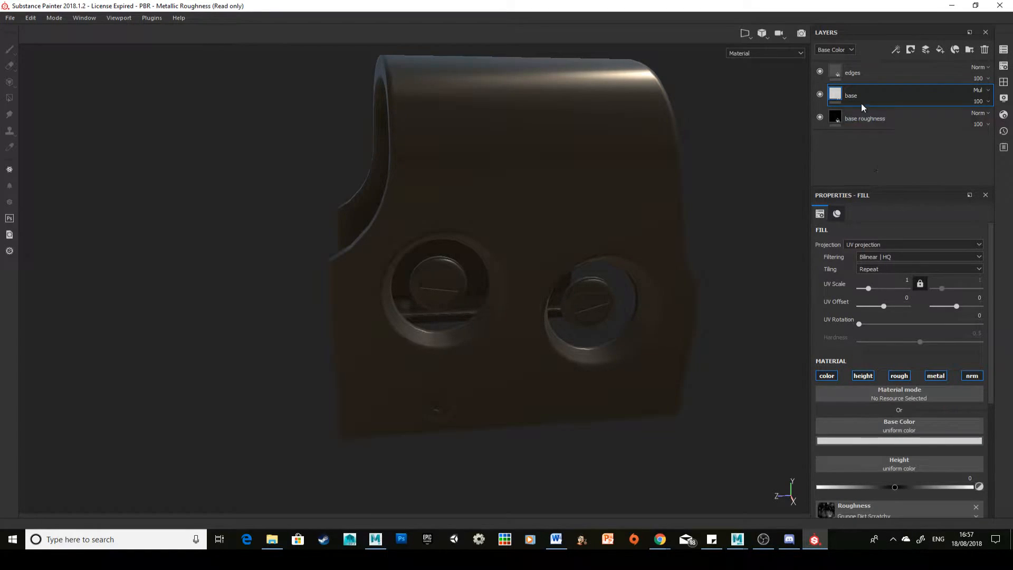
key("ctrl+z")
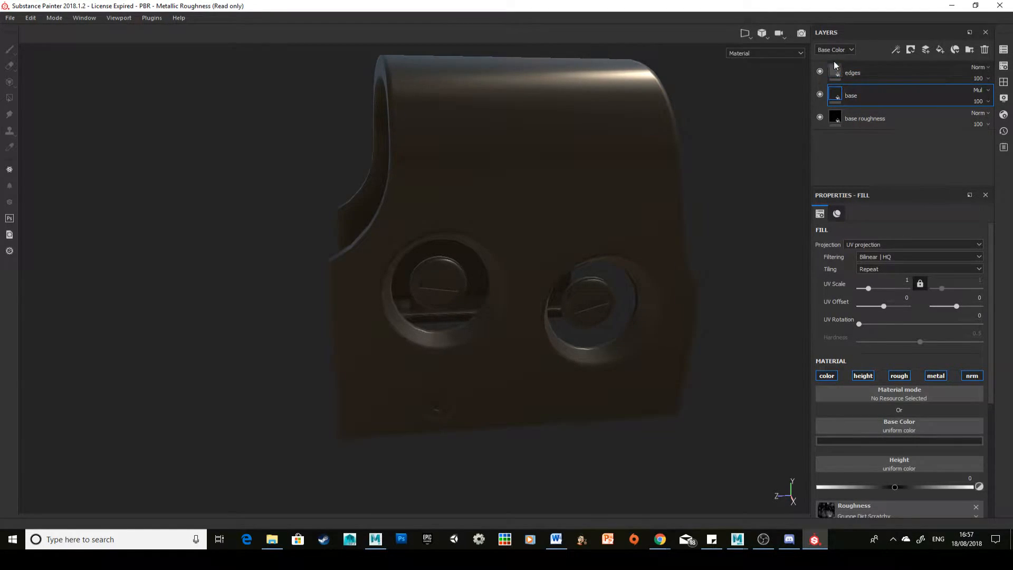
Step: Set the edges layer's base color to light grey and compare the model with that layer hidden and shown
left_click(833, 71)
left_click(897, 443)
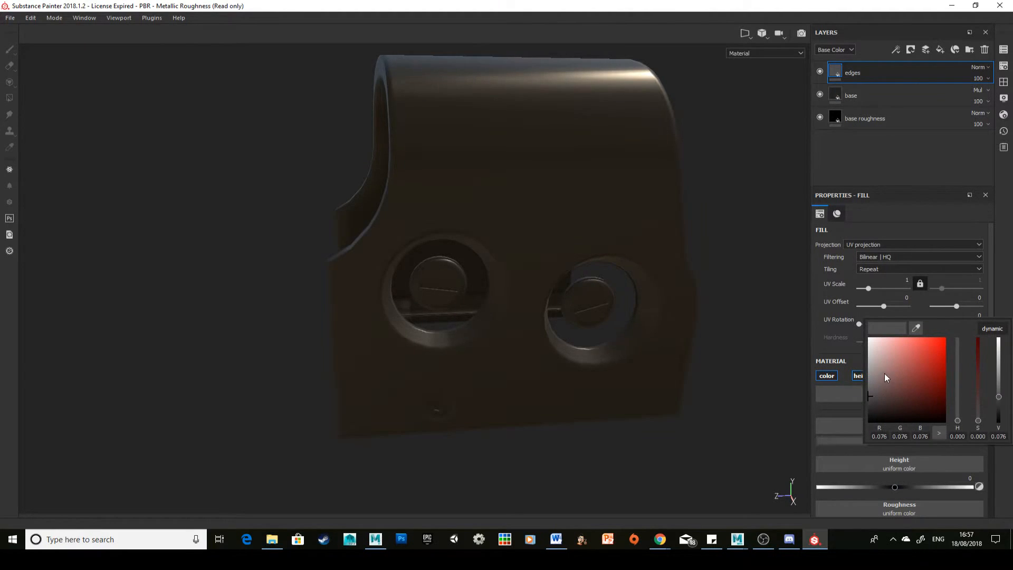
mouse_move(885, 373)
left_mouse_down()
mouse_move(843, 344)
mouse_move(816, 362)
left_mouse_up()
left_click(898, 157)
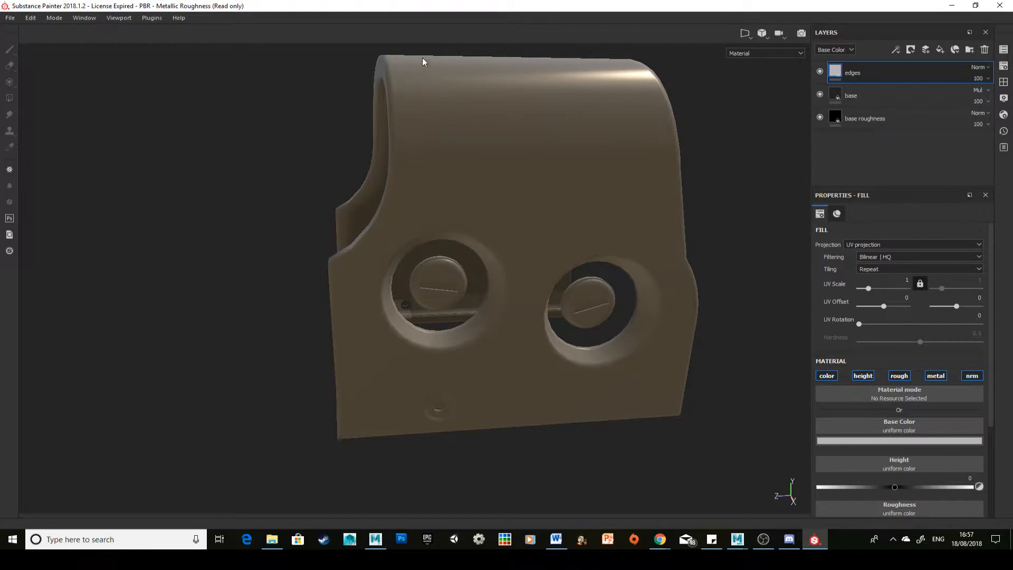
left_click(820, 71)
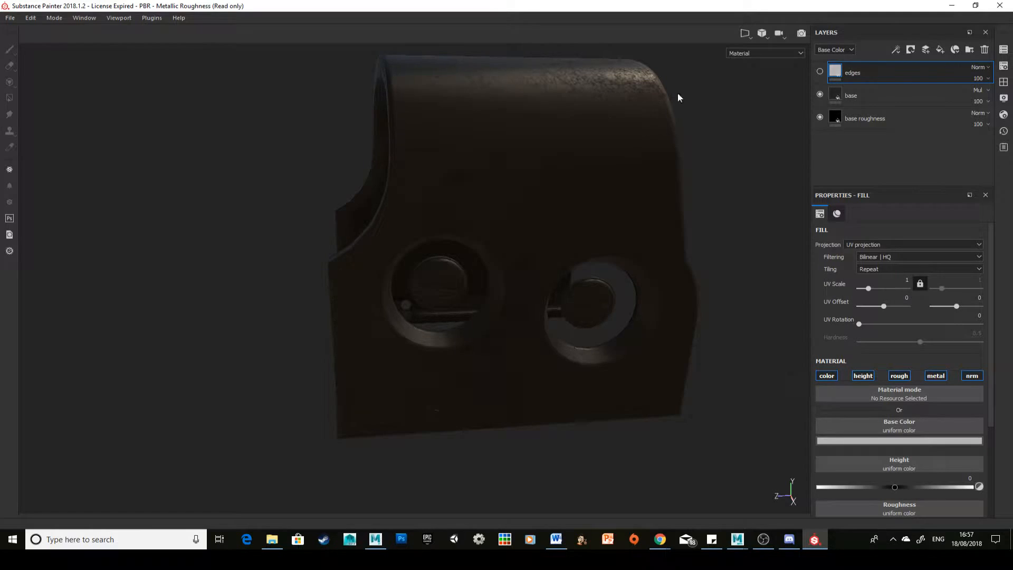
left_click(820, 71)
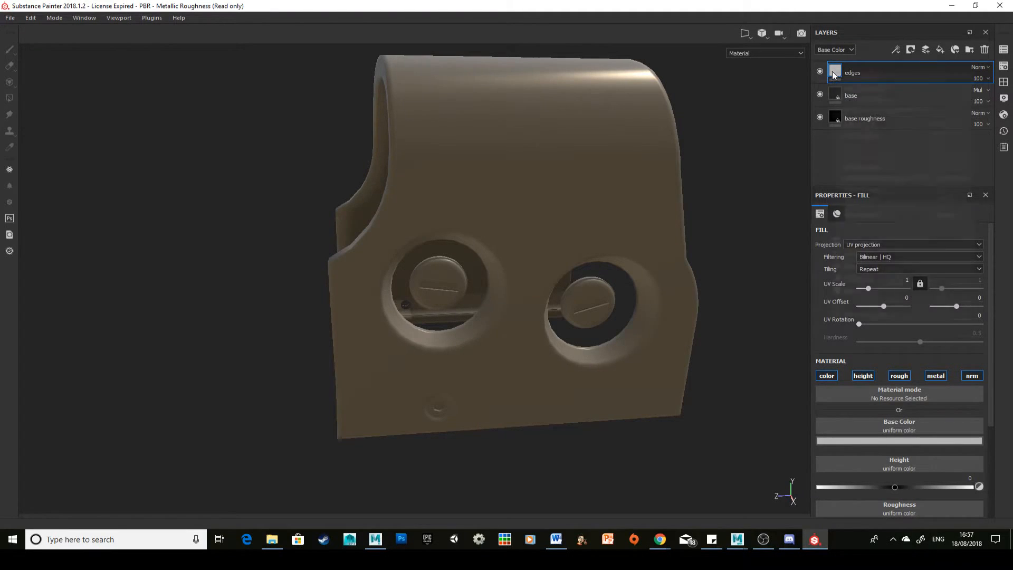
Step: Add a black mask to the edges layer and give the mask a Metal Edge Wear generator
right_click(834, 75)
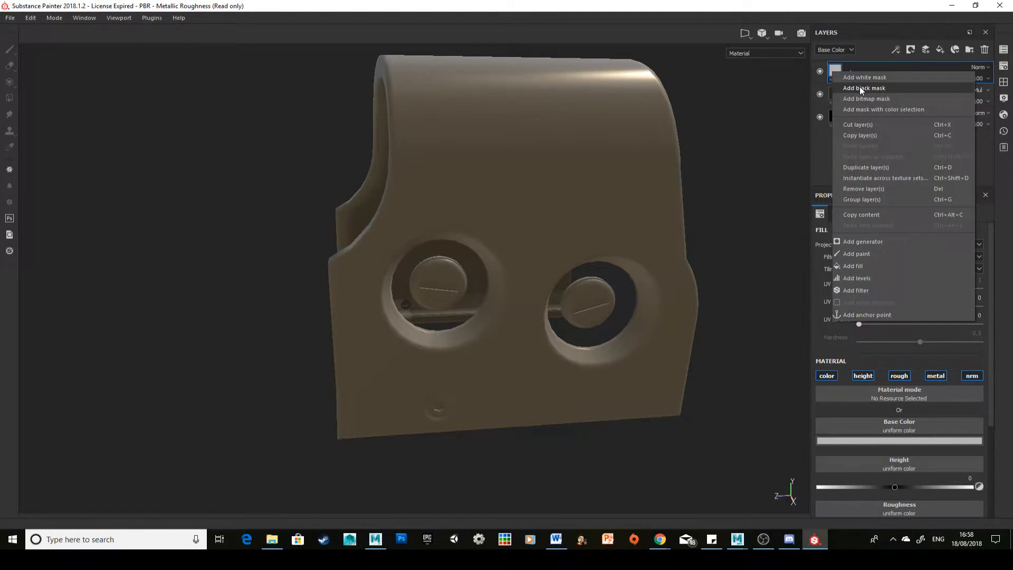
left_click(859, 87)
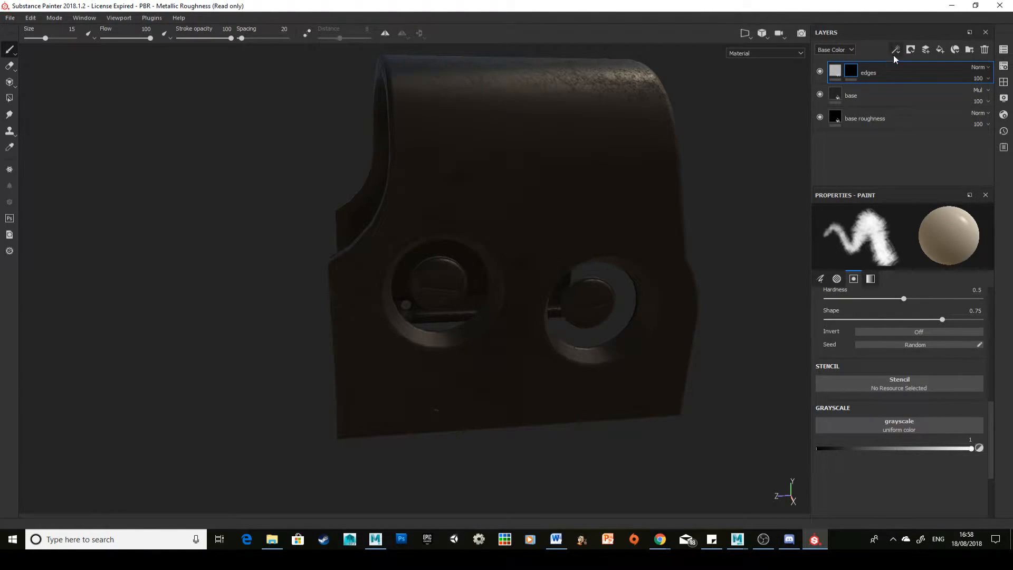
double_click(865, 73)
left_click(896, 50)
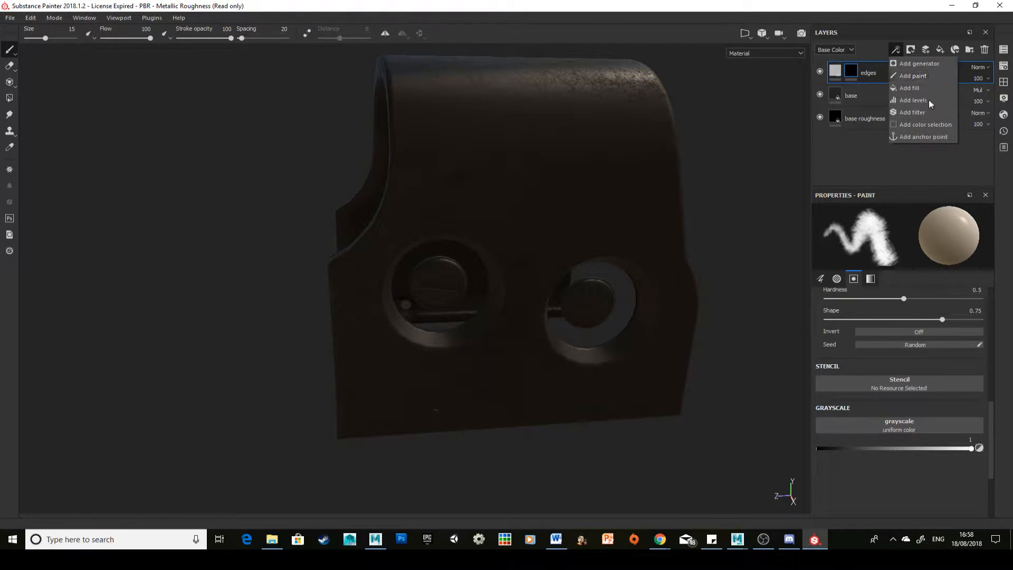
left_click(938, 67)
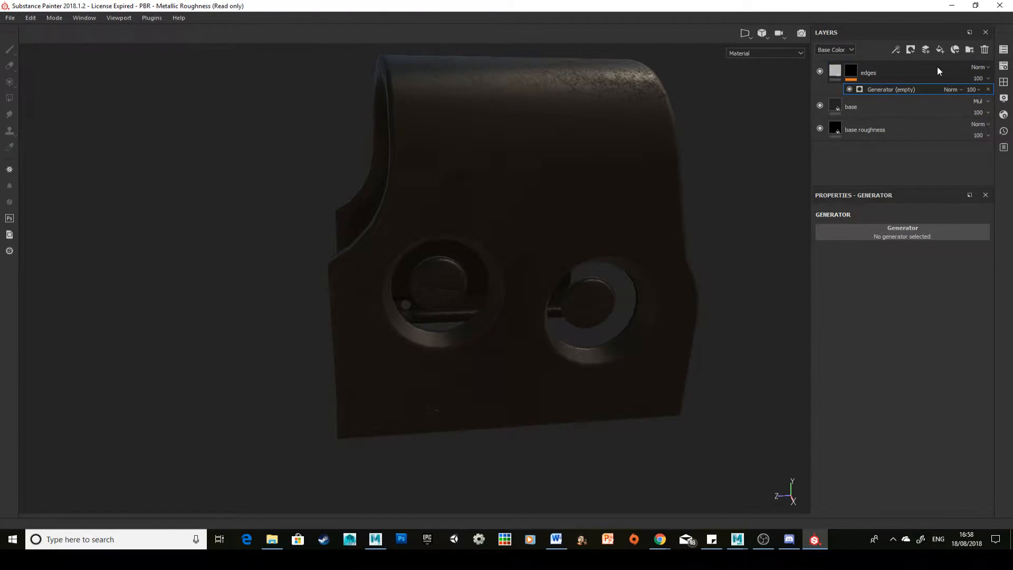
left_click(901, 234)
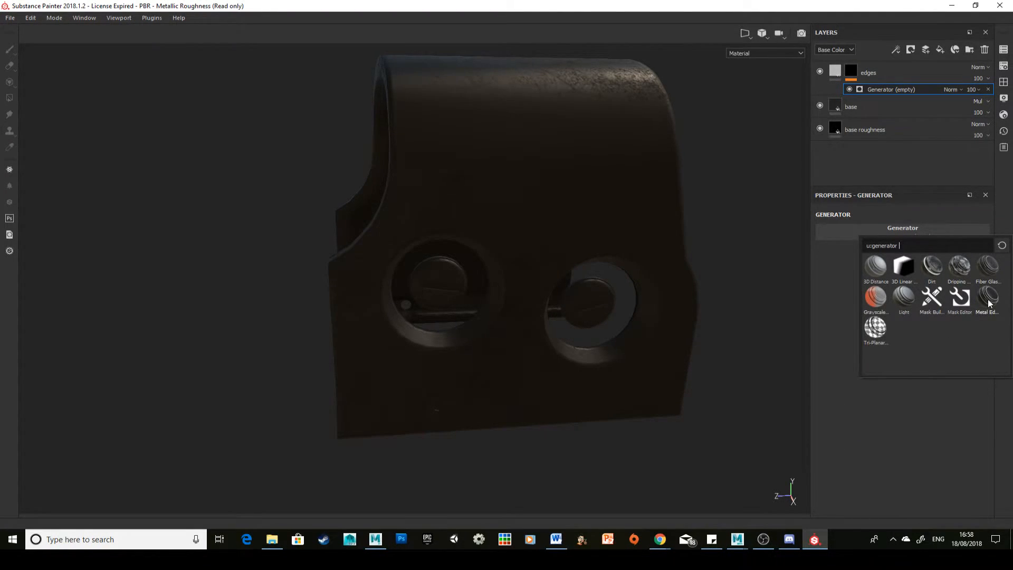
mouse_move(988, 302)
left_click(983, 302)
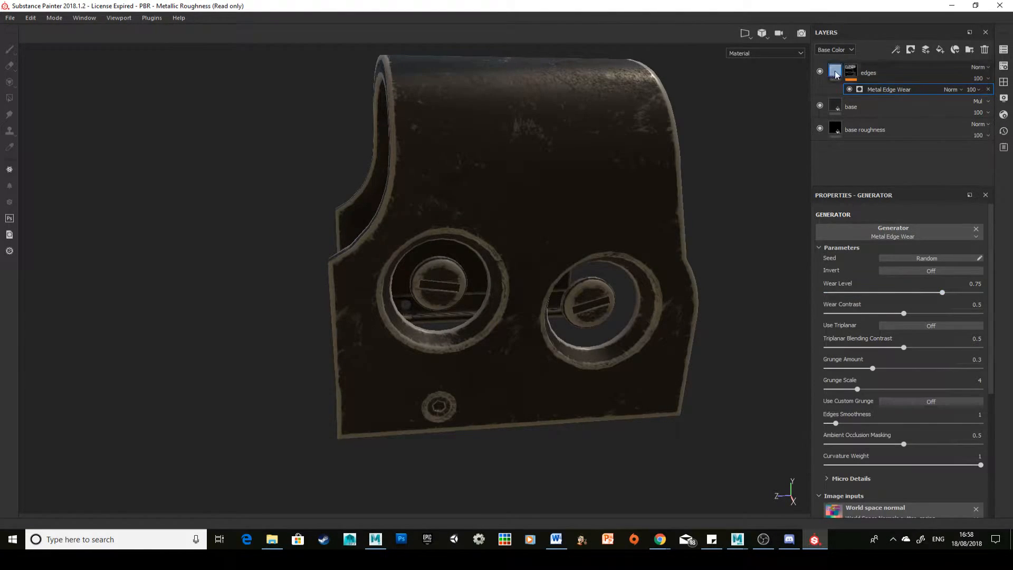
Step: Inspect the edges layer's mask on the model in the Mask channel view, and return to the Material view
mouse_move(836, 73)
left_click(755, 52)
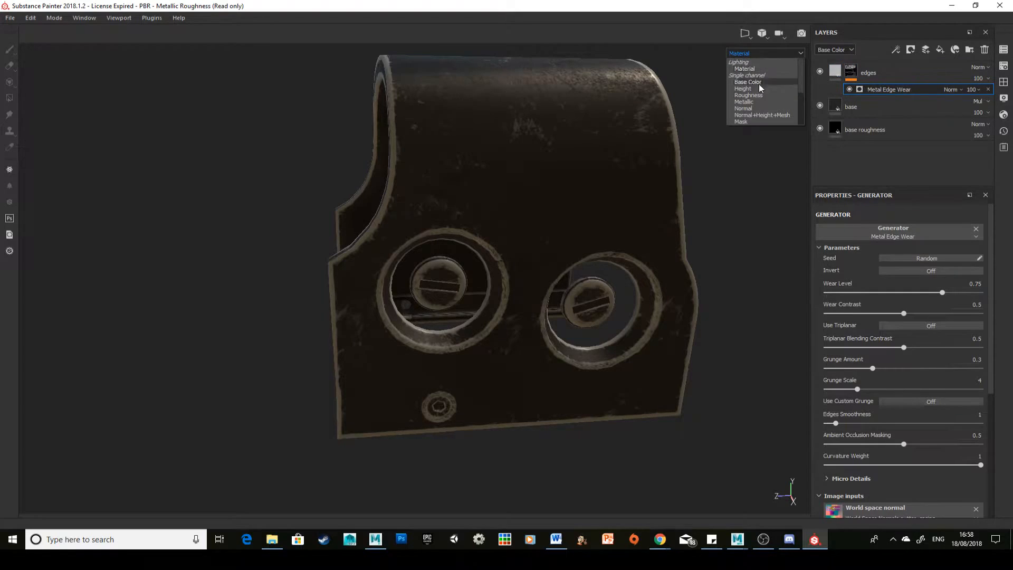
left_click(755, 121)
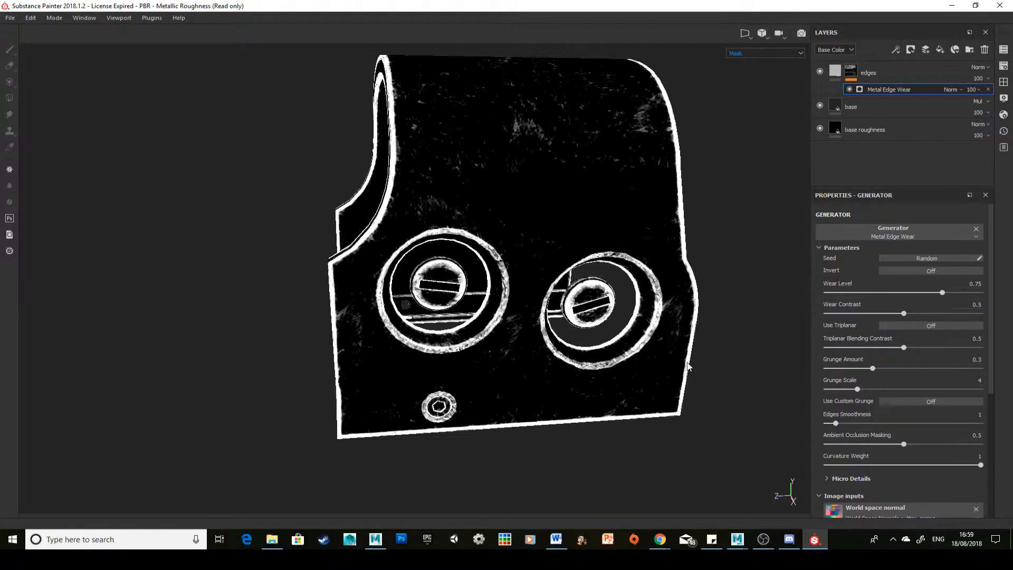
left_click(739, 53)
left_click(741, 64)
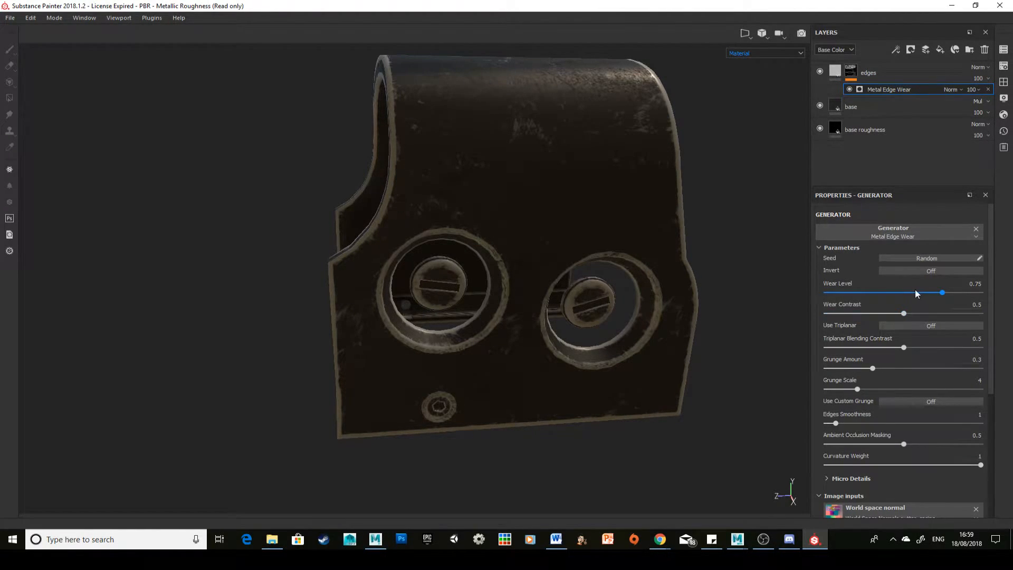
Step: Set the Metal Edge Wear generator's wear level to 0.53, wear contrast to 0.28, grunge amount to 0.36 and grunge scale to 3
left_click_drag(929, 292, 907, 296)
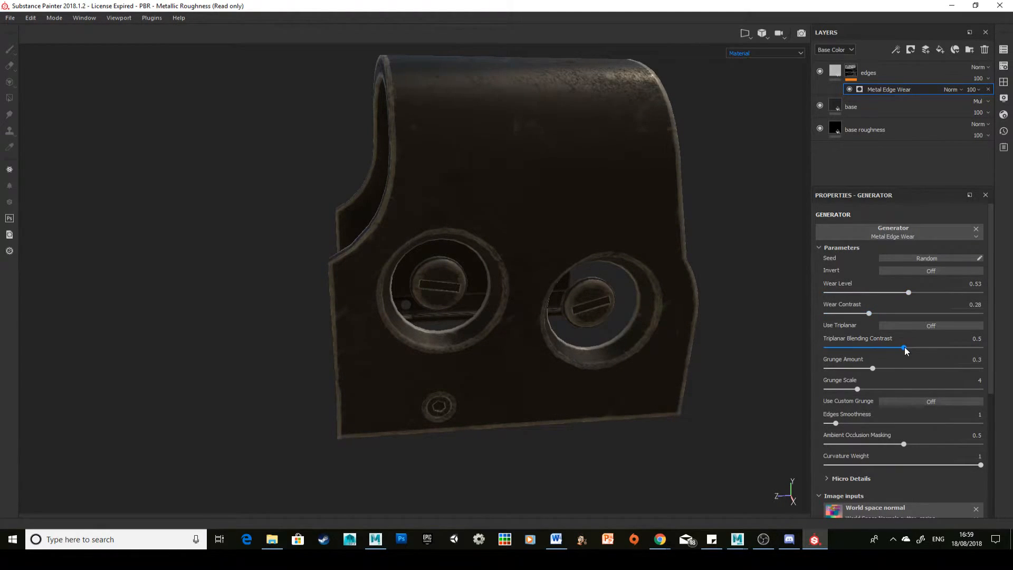
scroll(881, 369, "down", 1)
left_click_drag(880, 336, 847, 358)
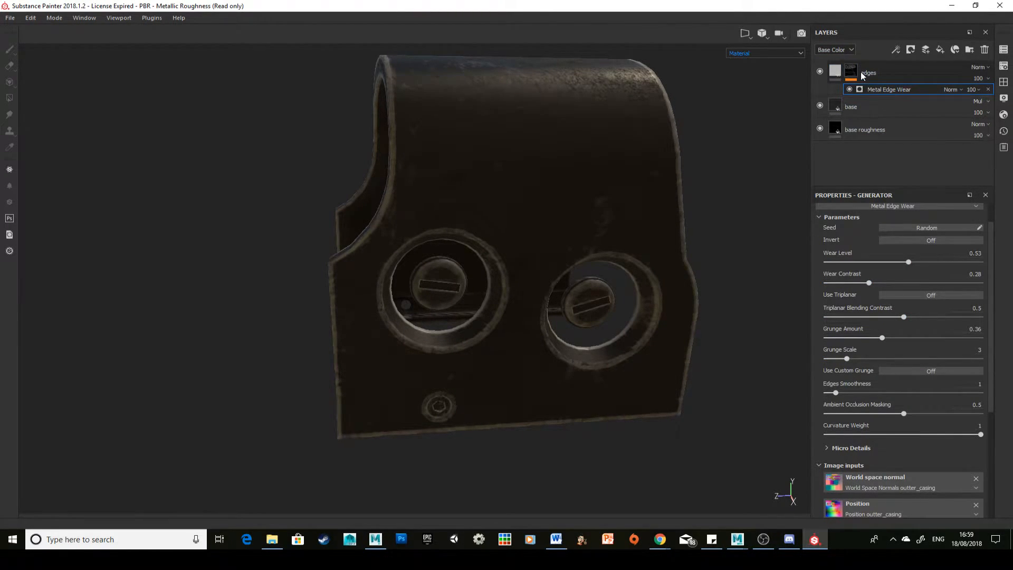
Step: Try the Metal Edge Wear generator without its Curvature map input and save the project
scroll(877, 338, "down", 5)
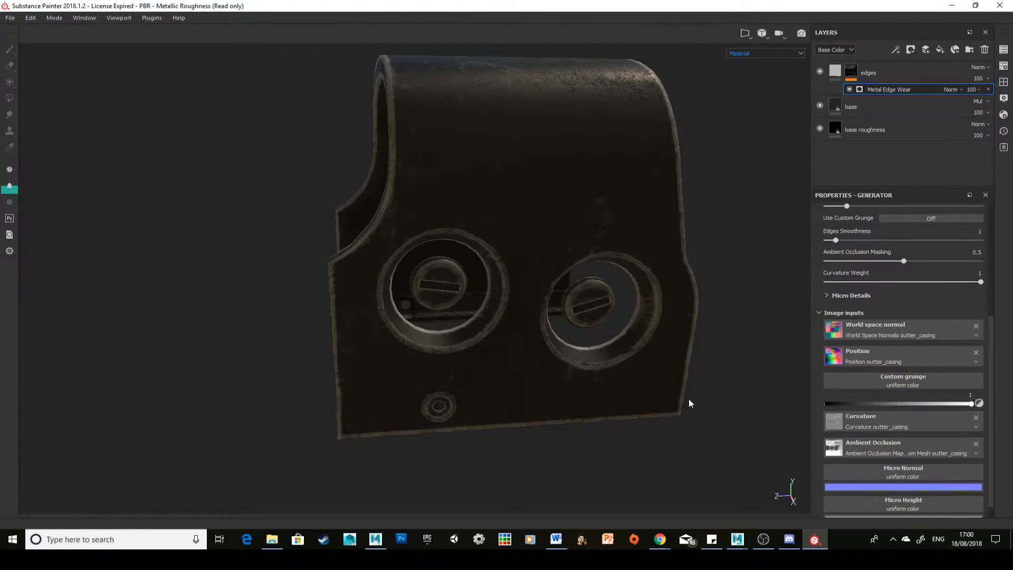
left_click(976, 418)
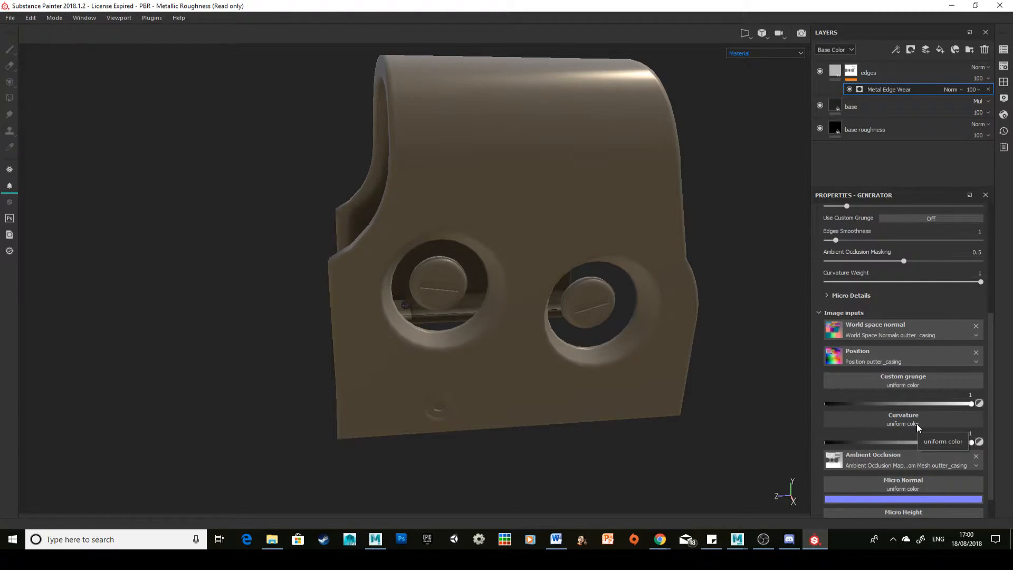
key("ctrl+s")
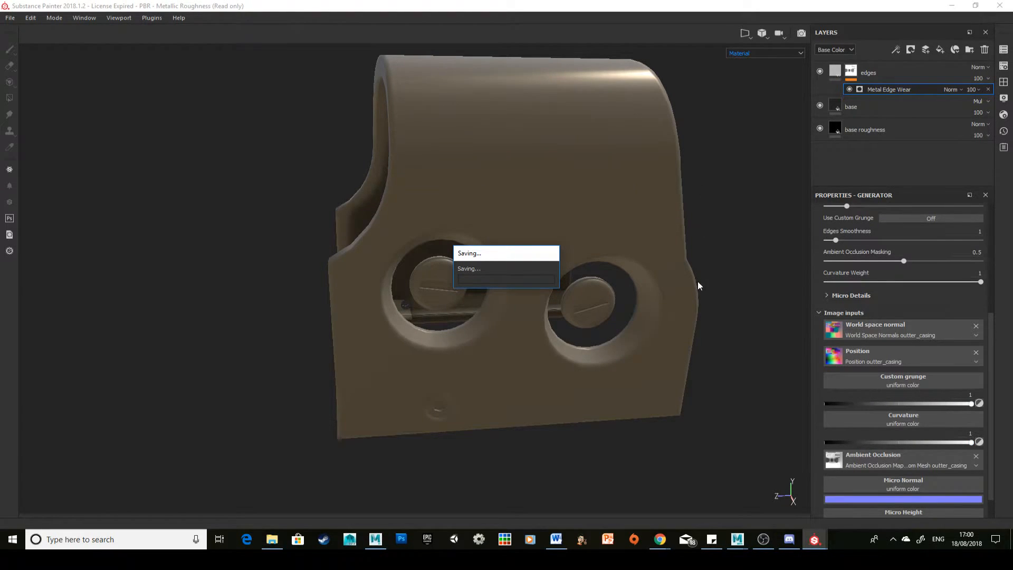
Step: Add a Mask Editor generator to the edges layer's mask and hide the Metal Edge Wear generator
left_click(886, 74)
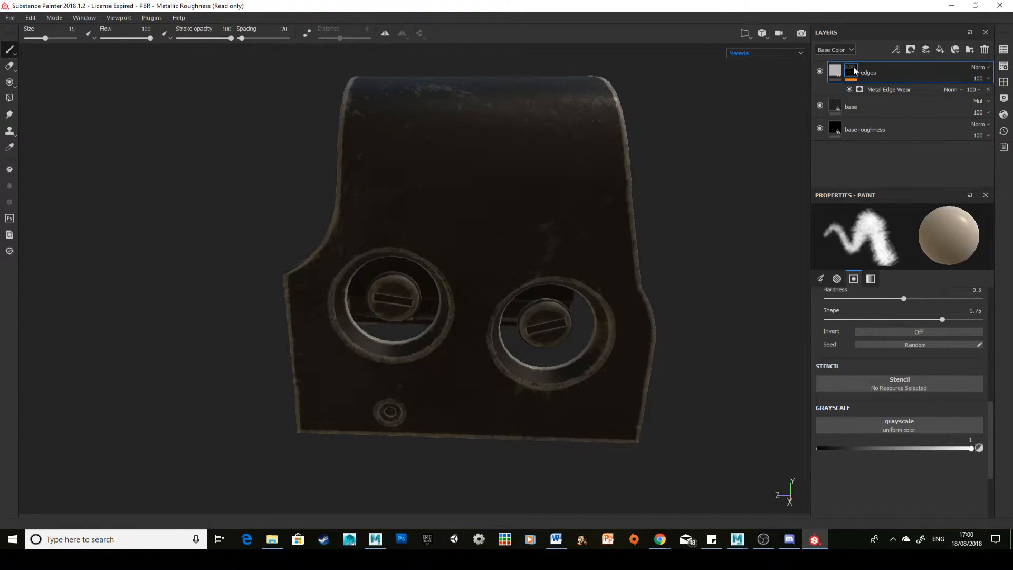
left_click(896, 49)
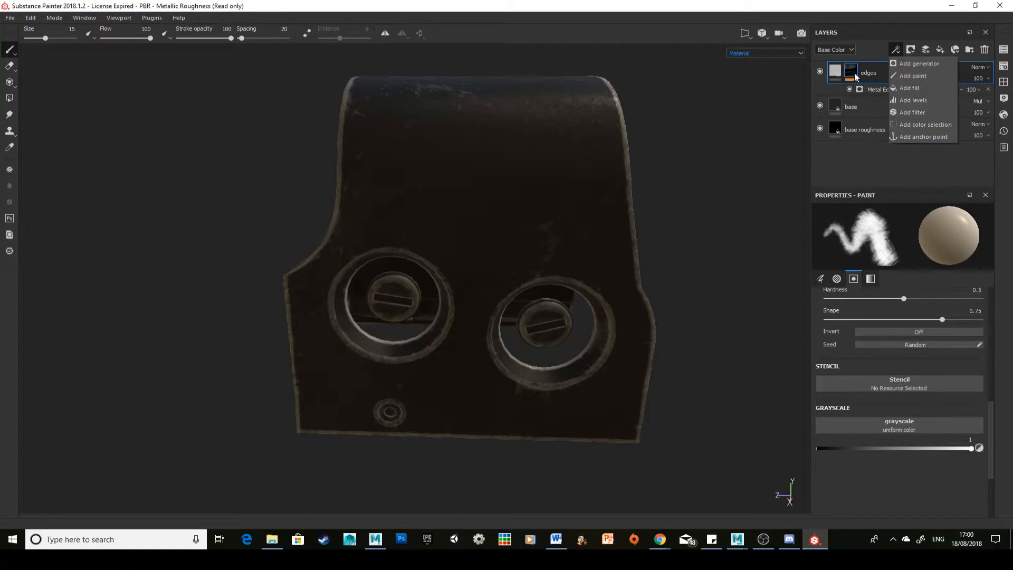
left_click(924, 63)
left_click(944, 238)
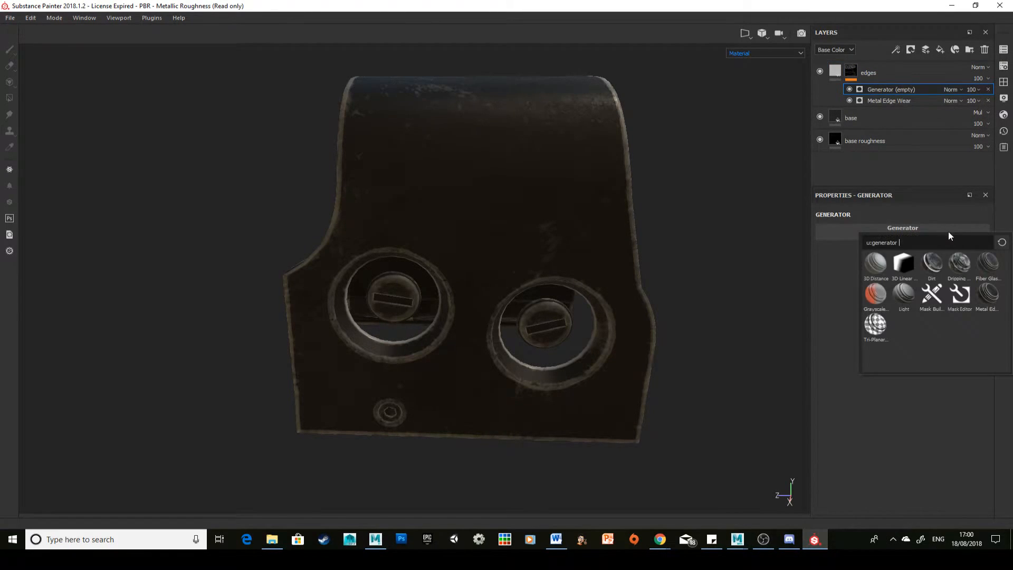
mouse_move(963, 299)
left_click(960, 294)
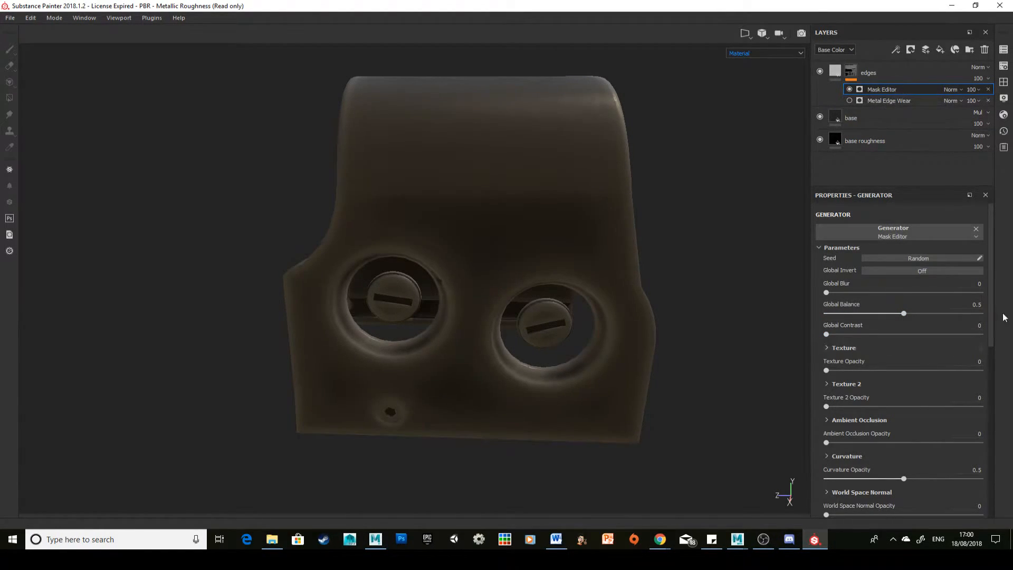
Step: Set the Mask Editor generator's curvature opacity to 1 and expand its detailed Curvature settings
scroll(892, 343, "down", 10)
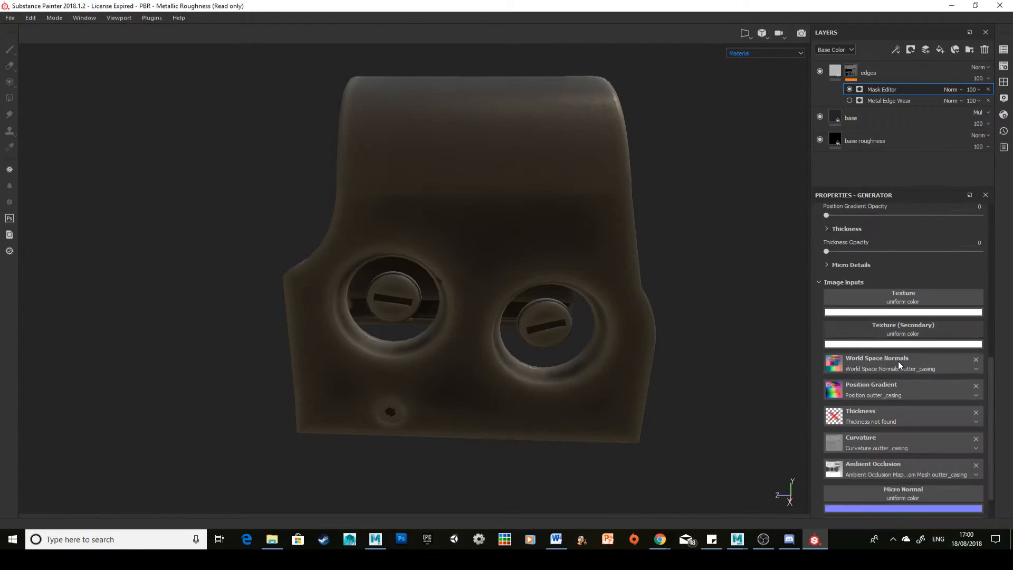
scroll(899, 361, "down", 2)
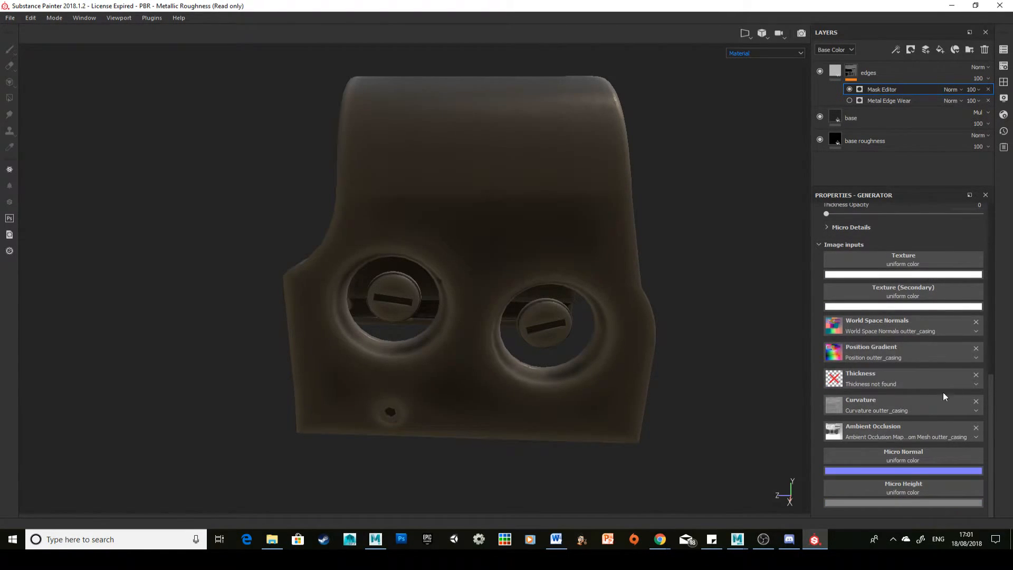
scroll(916, 382, "up", 10)
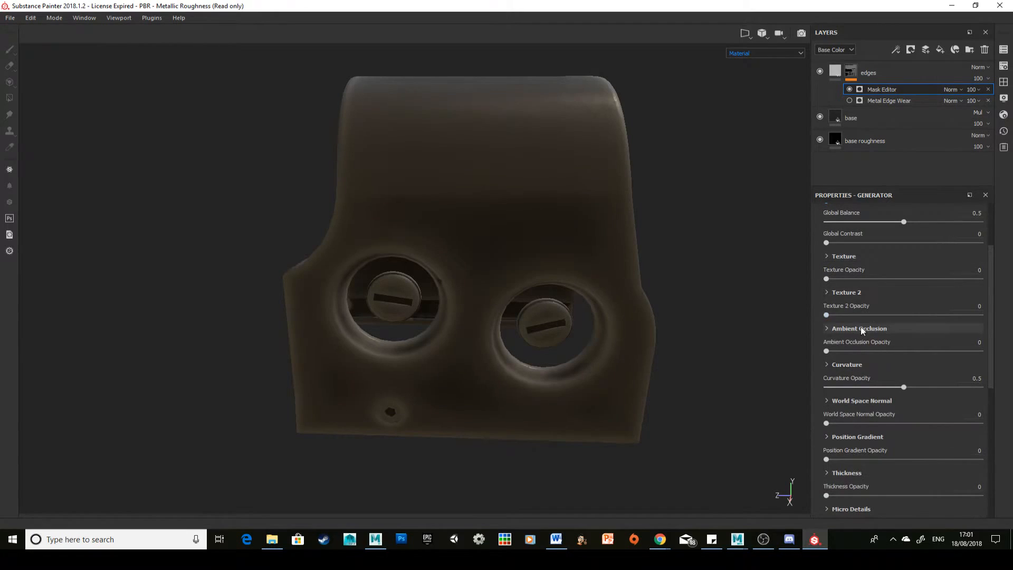
scroll(892, 381, "down", 1)
scroll(894, 369, "up", 1)
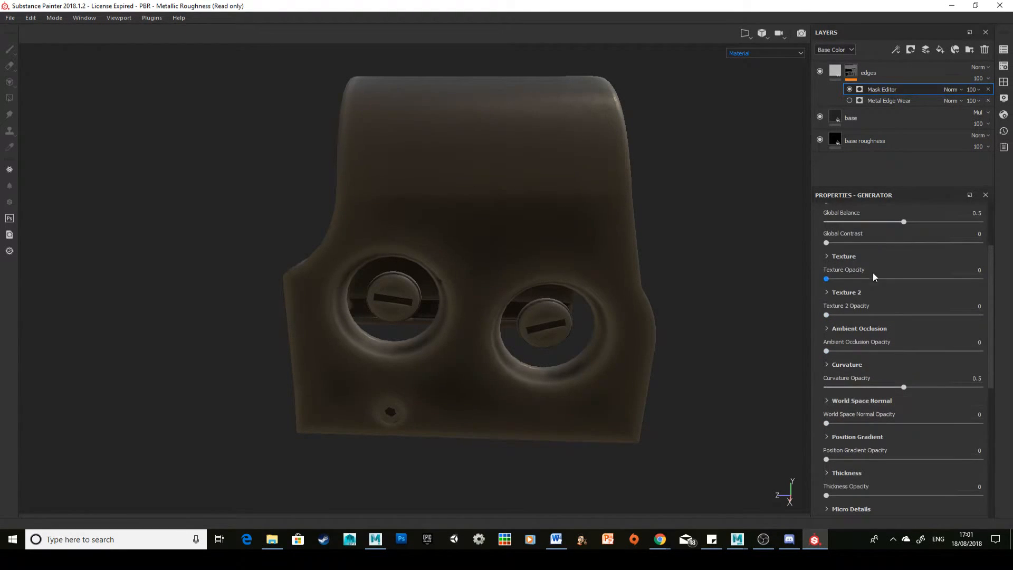
scroll(900, 230, "up", 3)
scroll(882, 307, "down", 6)
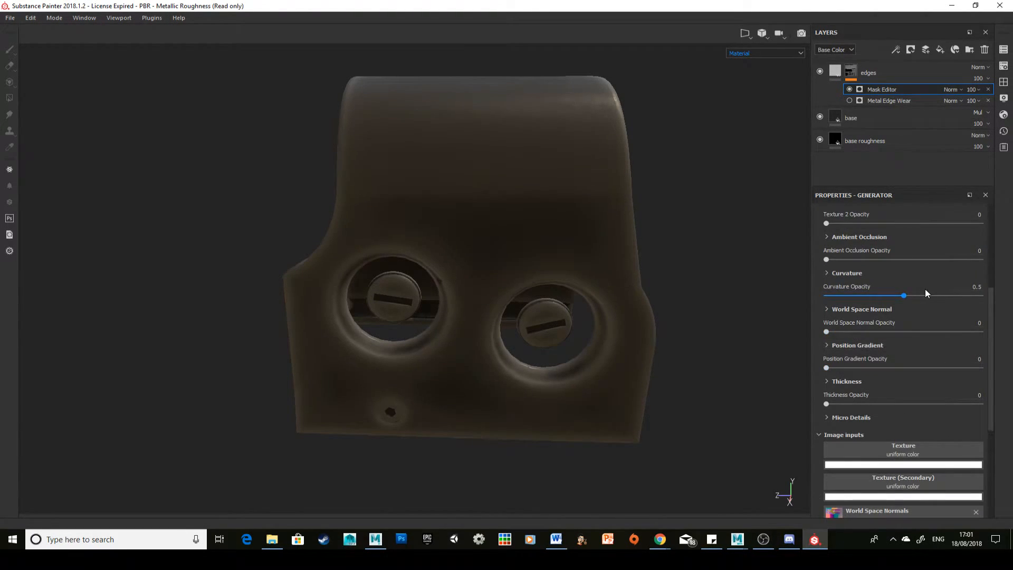
left_click_drag(925, 294, 977, 309)
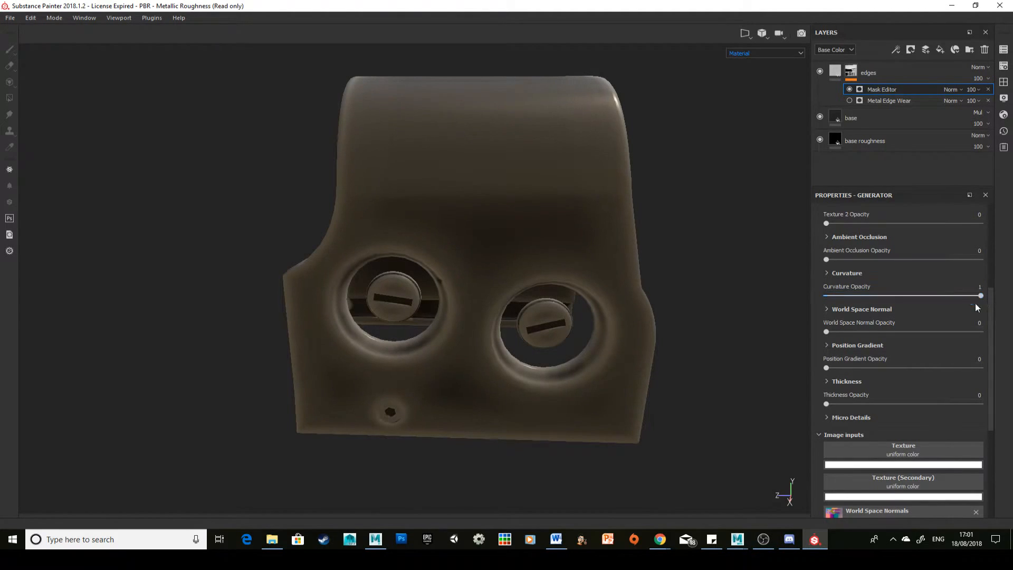
left_click(828, 274)
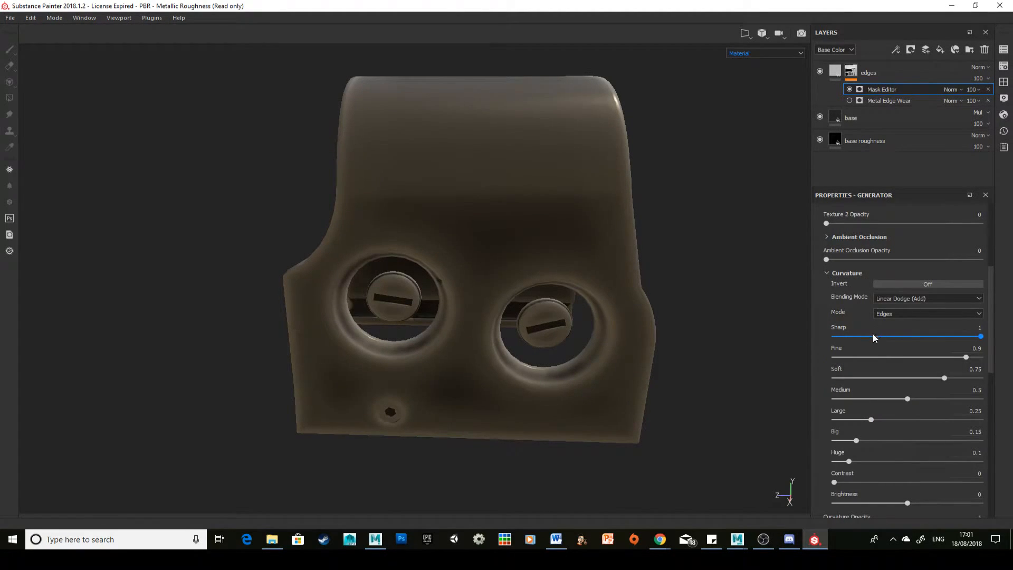
Step: Set the Mask Editor's curvature to sharp 0.38, fine 0.25, soft 0.29, medium through huge 0, contrast 0.6 and brightness -0.3
left_click_drag(873, 337, 871, 358)
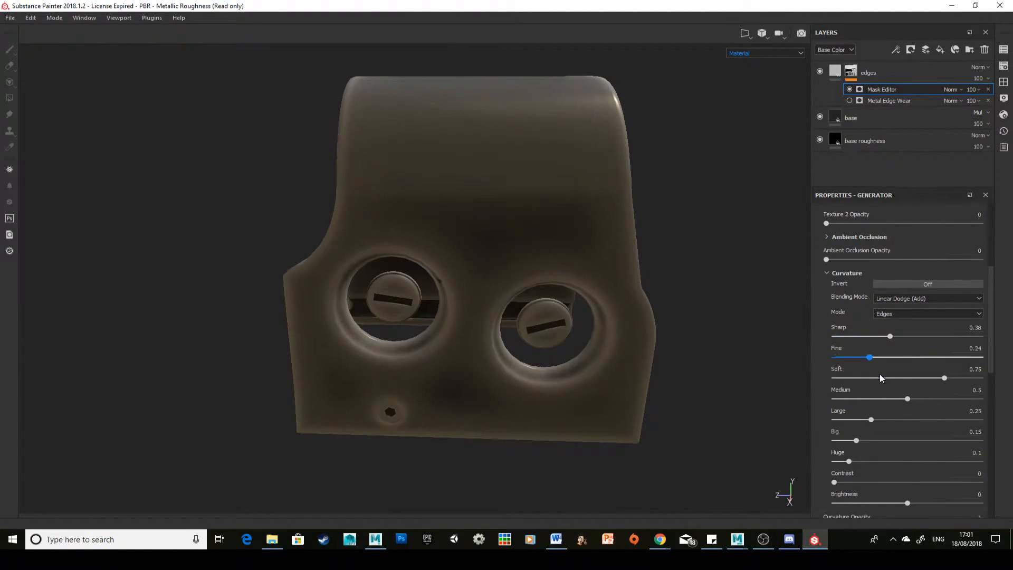
left_click(876, 378)
left_click_drag(873, 399, 833, 399)
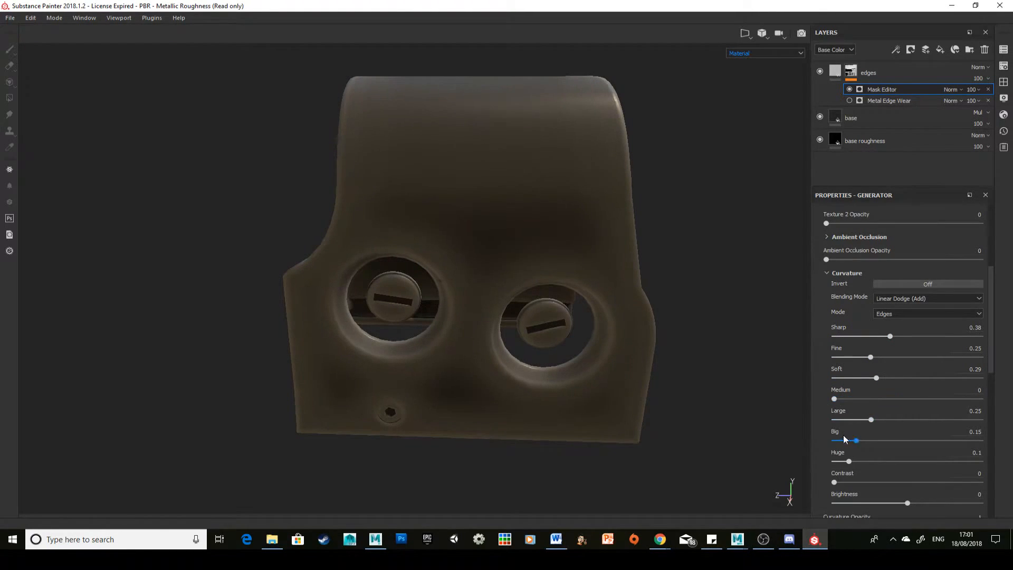
left_click(833, 419)
left_click_drag(855, 441, 825, 433)
scroll(859, 447, "down", 1)
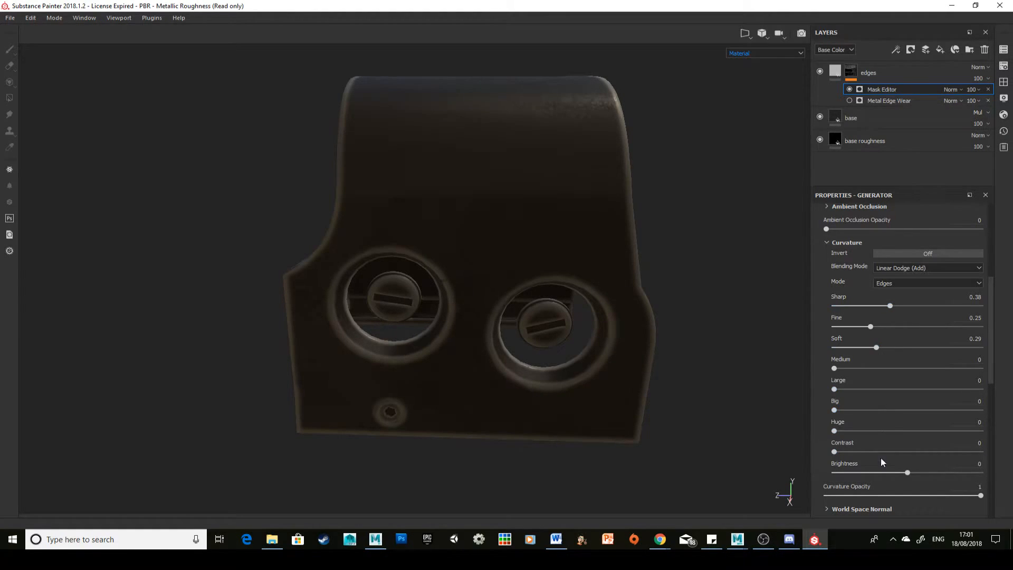
left_click_drag(835, 451, 886, 473)
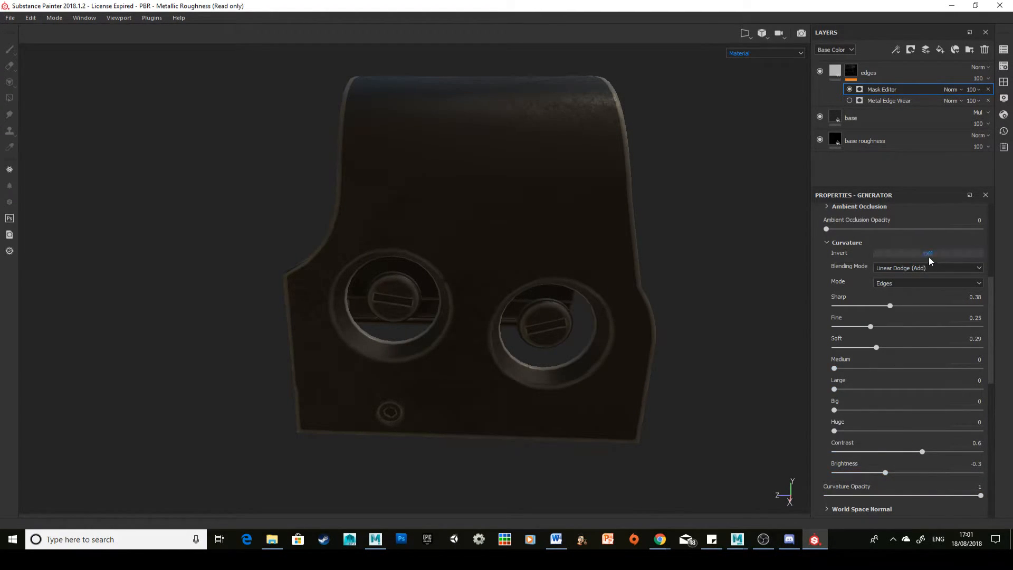
Step: Try inverting the Mask Editor's curvature, inspect the casing's edges up close, and turn the inversion back off
left_click(929, 256)
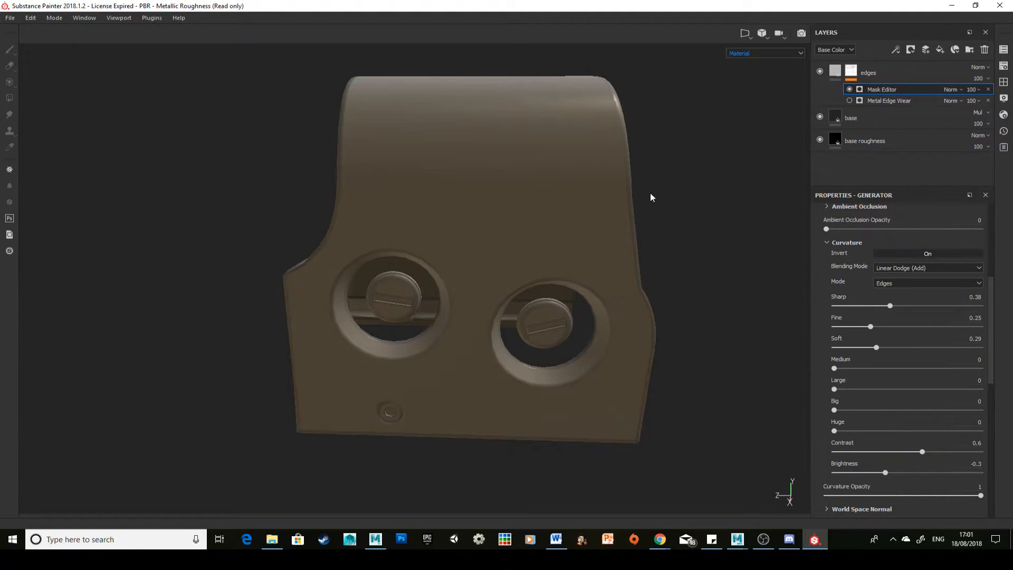
scroll(648, 192, "up", 2)
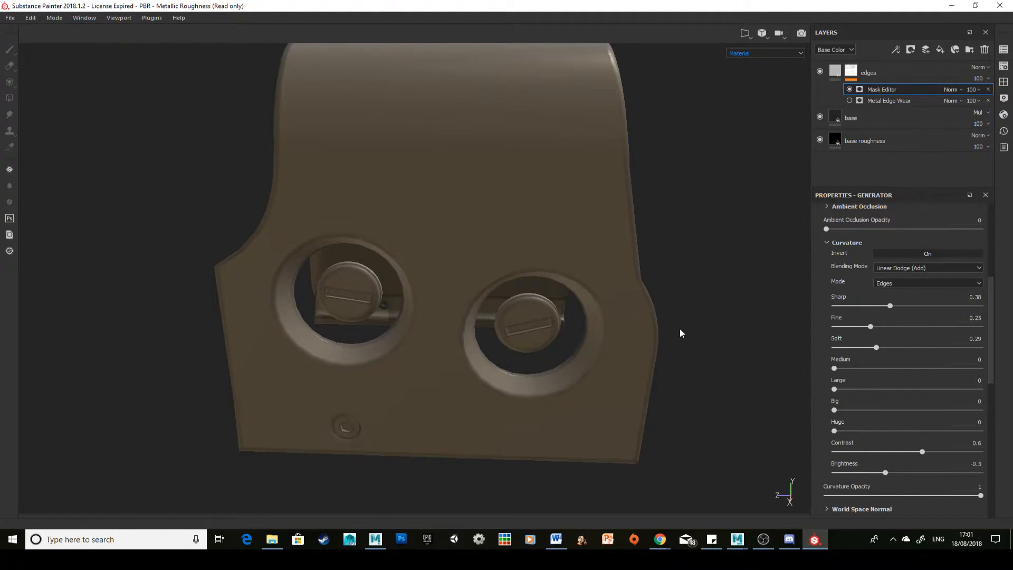
left_click_drag(680, 334, 625, 312, "alt")
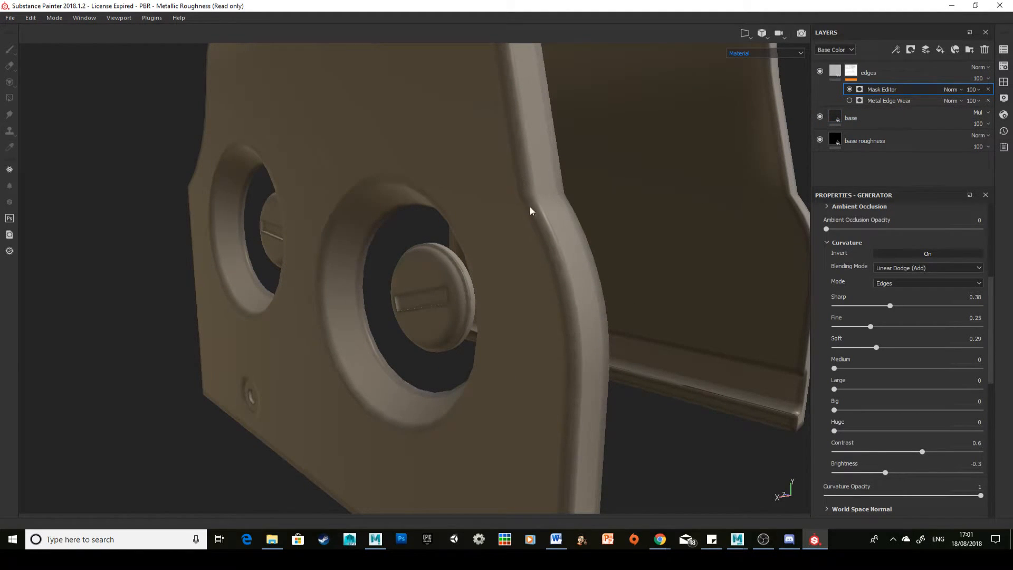
left_click(908, 253)
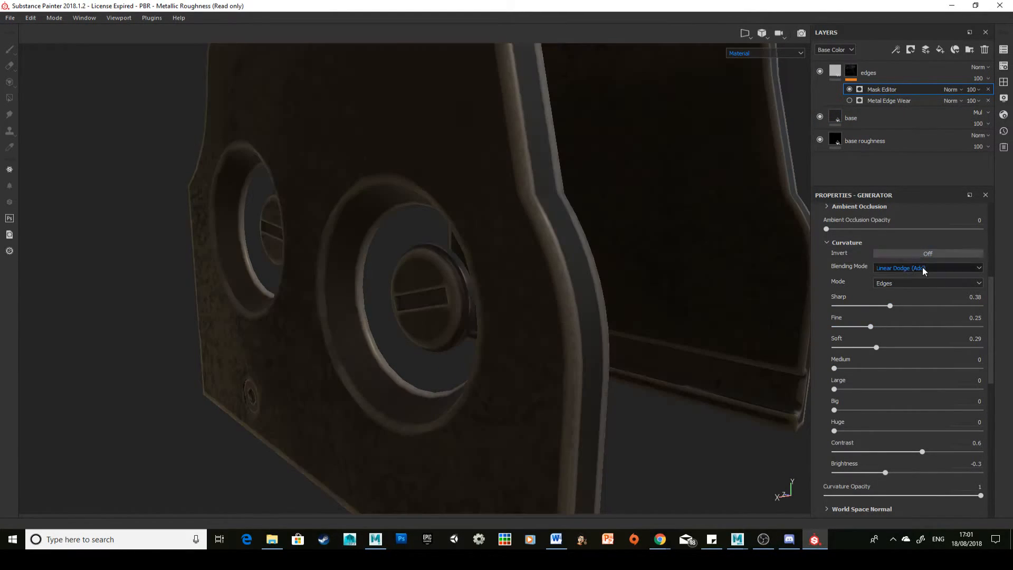
Step: Try the Normal, Multiply and Screen blending modes with inverted curvature, then restore Linear Dodge (Add) with inversion off
left_click(922, 267)
left_click(917, 274)
left_click(930, 252)
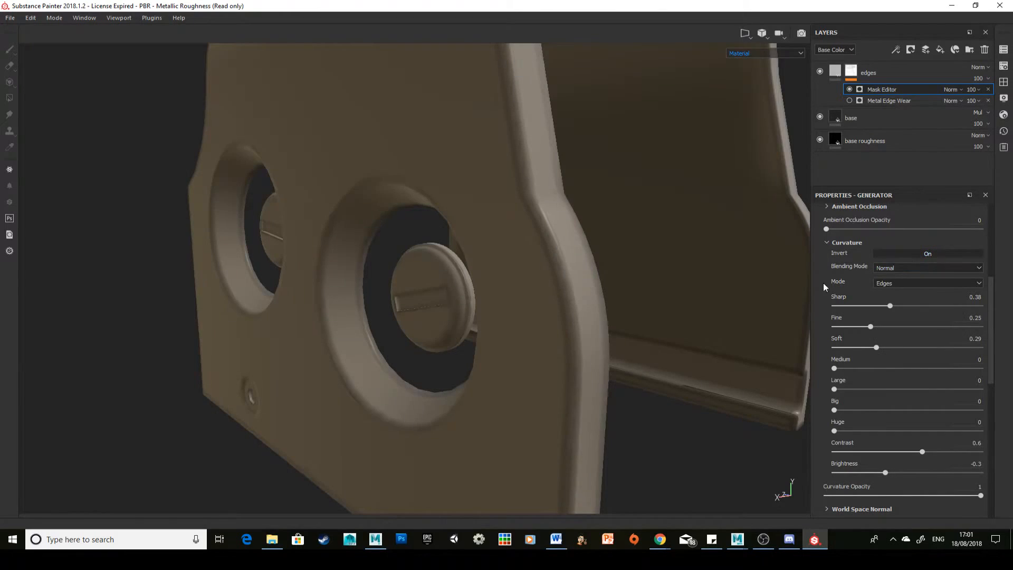
left_click(914, 266)
left_click(916, 292)
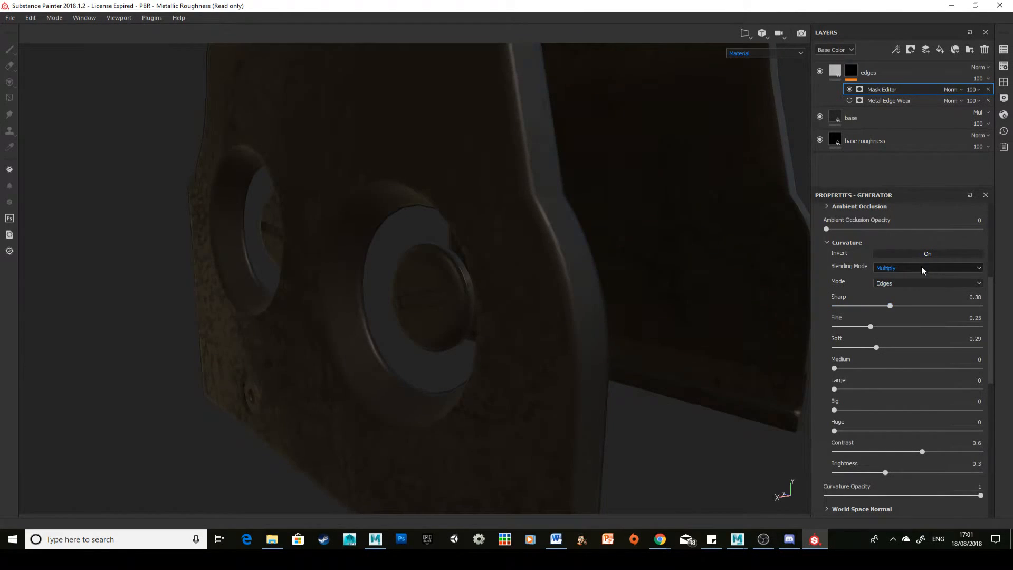
left_click(922, 266)
left_click(909, 326)
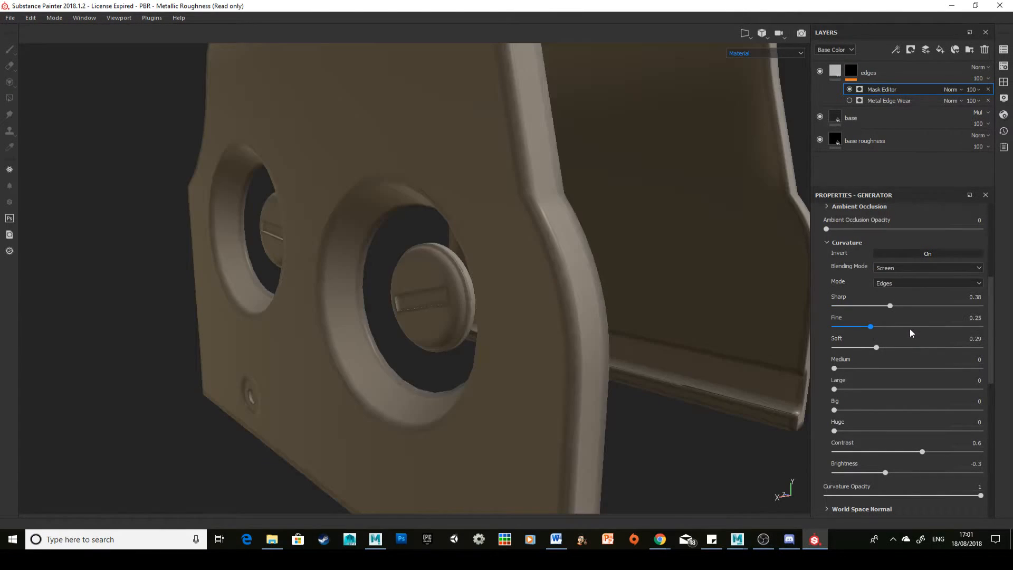
left_click(923, 264)
left_click(911, 274)
left_click(913, 269)
left_click(925, 285)
left_click(927, 253)
key("f")
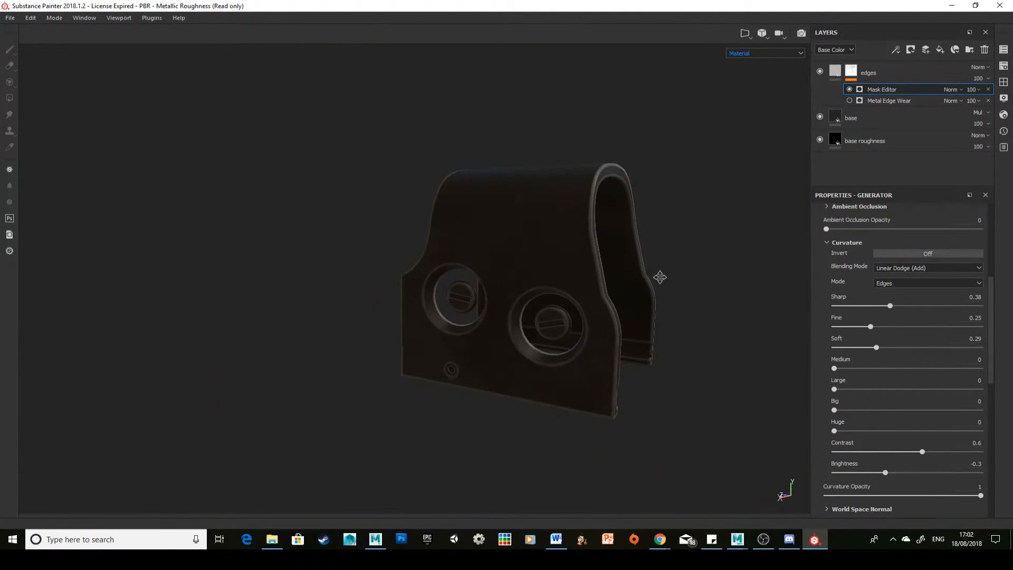
Step: Assign Aluminium Insulator to the Mask Editor generator's primary Texture input
left_click(826, 243)
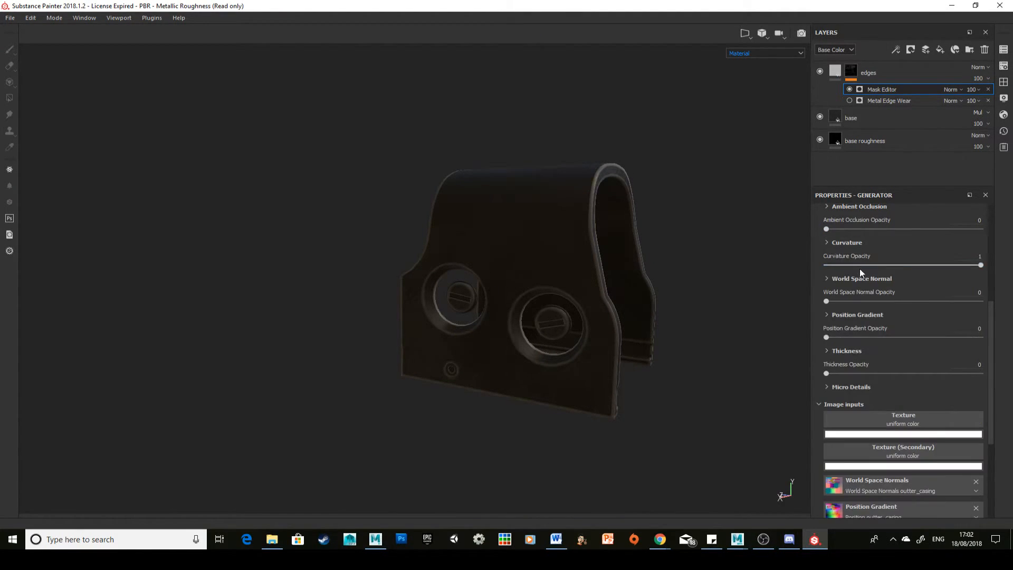
scroll(859, 269, "up", 3)
scroll(860, 279, "up", 2)
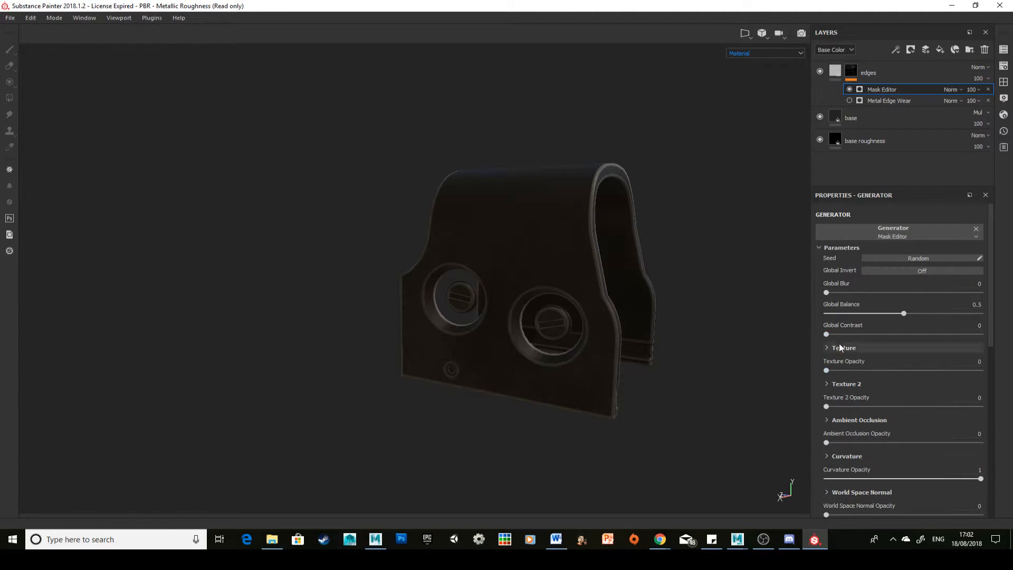
scroll(860, 370, "down", 7)
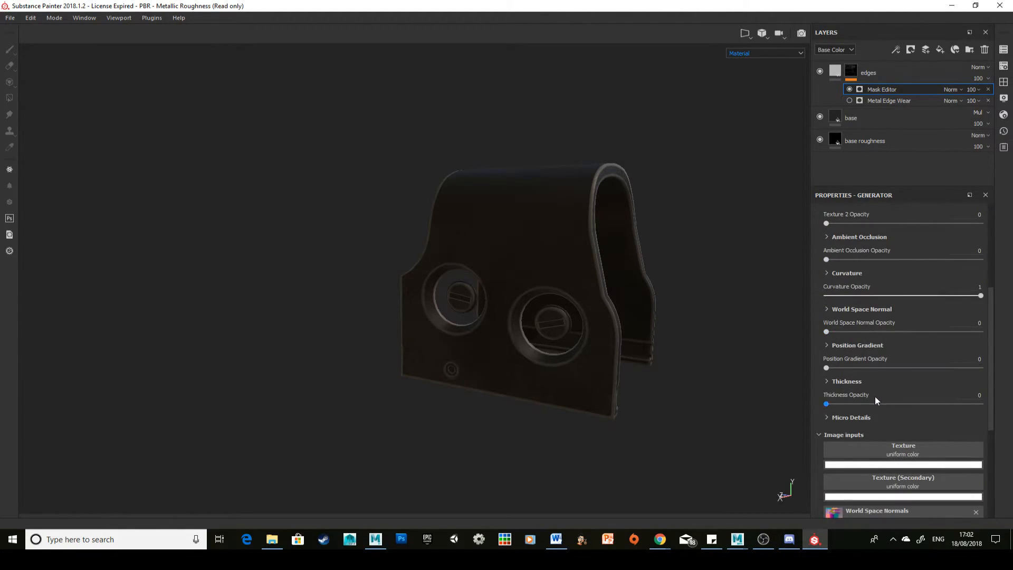
left_click(892, 424)
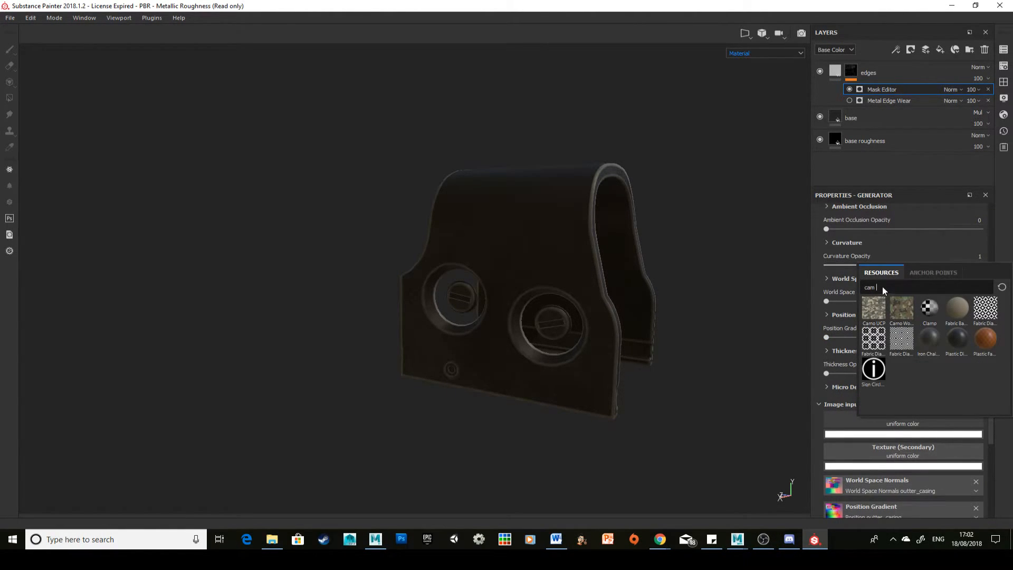
left_click_drag(884, 287, 839, 288)
key("BackSpace")
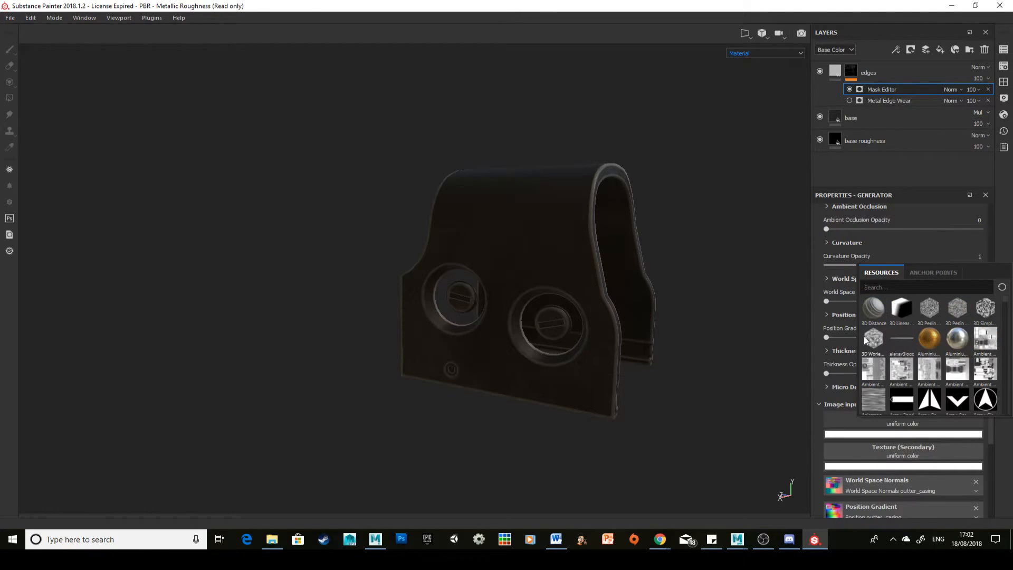
left_click(929, 339)
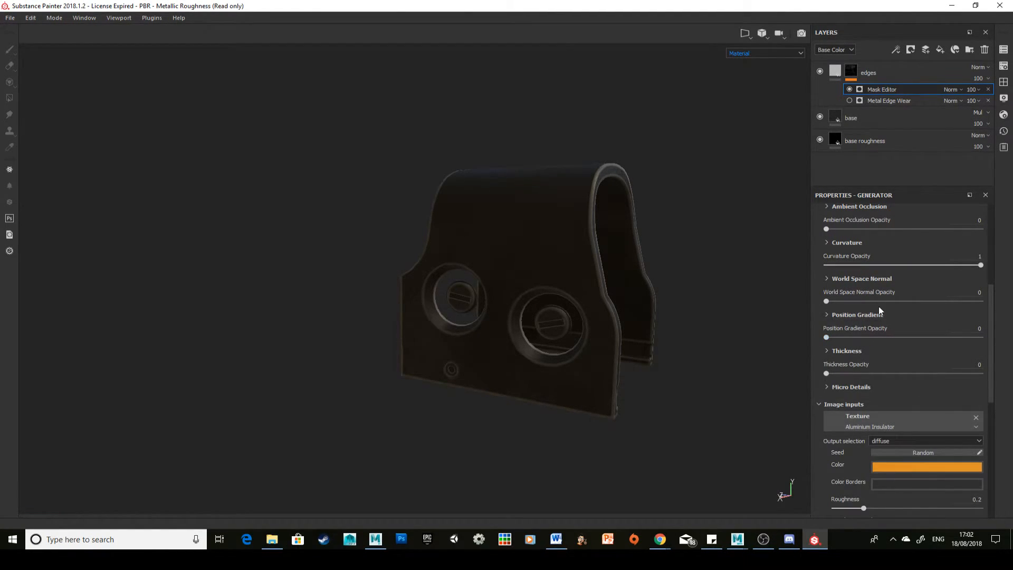
Step: Set the Mask Editor's texture opacity to 1 and its curvature opacity to 0
scroll(879, 306, "up", 5)
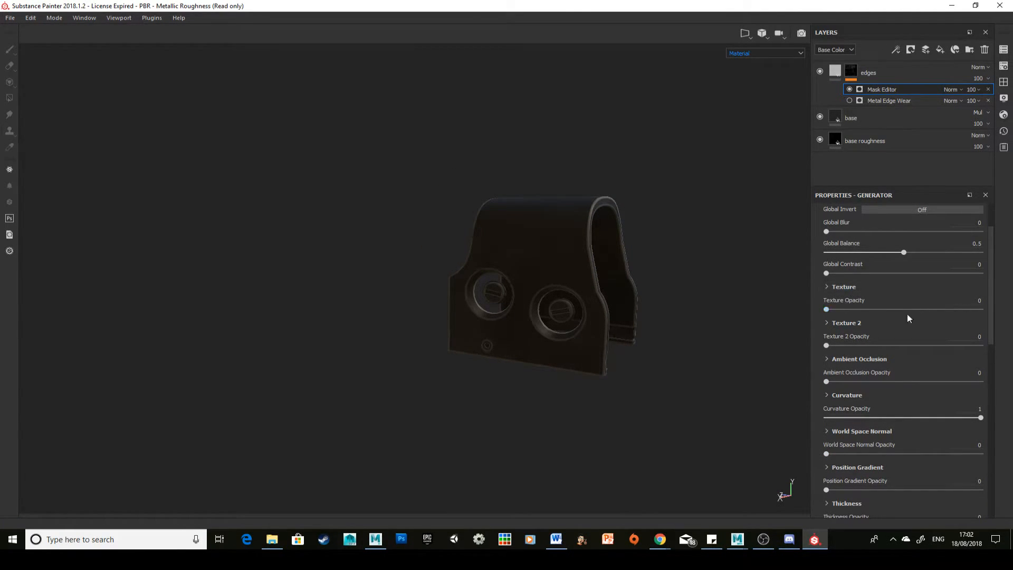
left_click_drag(861, 309, 971, 315)
scroll(596, 285, "down", 4)
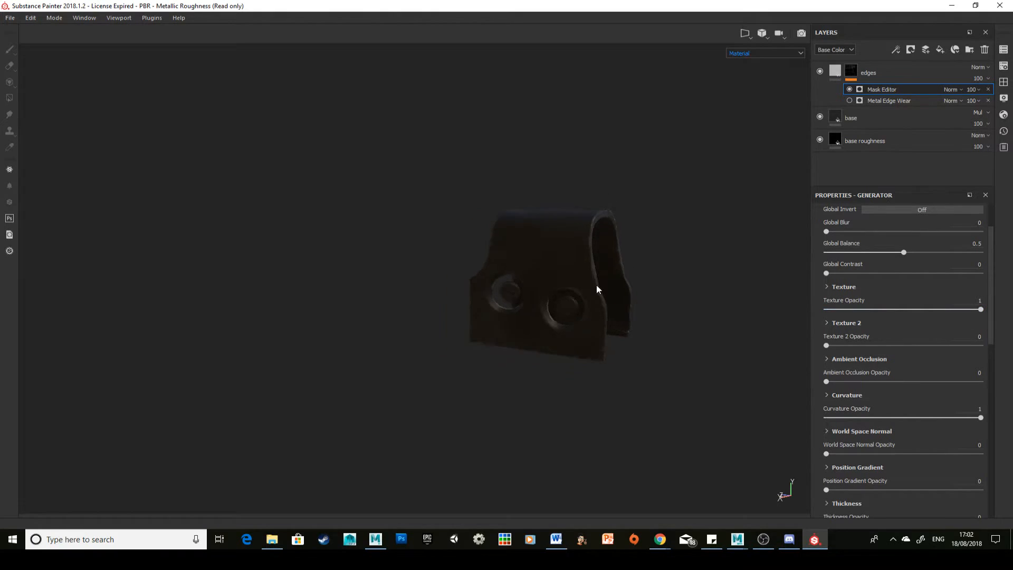
scroll(596, 285, "up", 8)
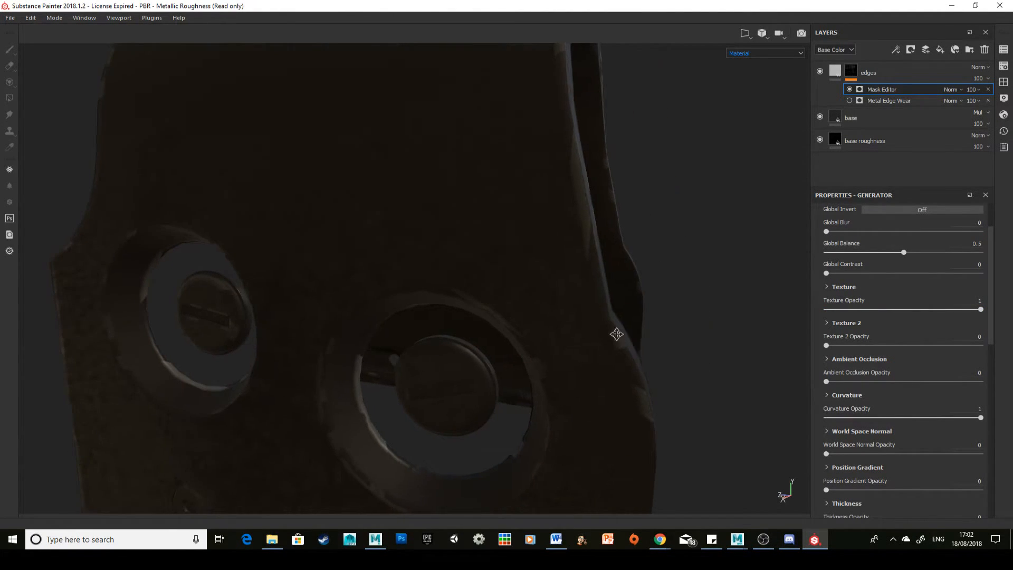
left_click_drag(848, 417, 773, 416)
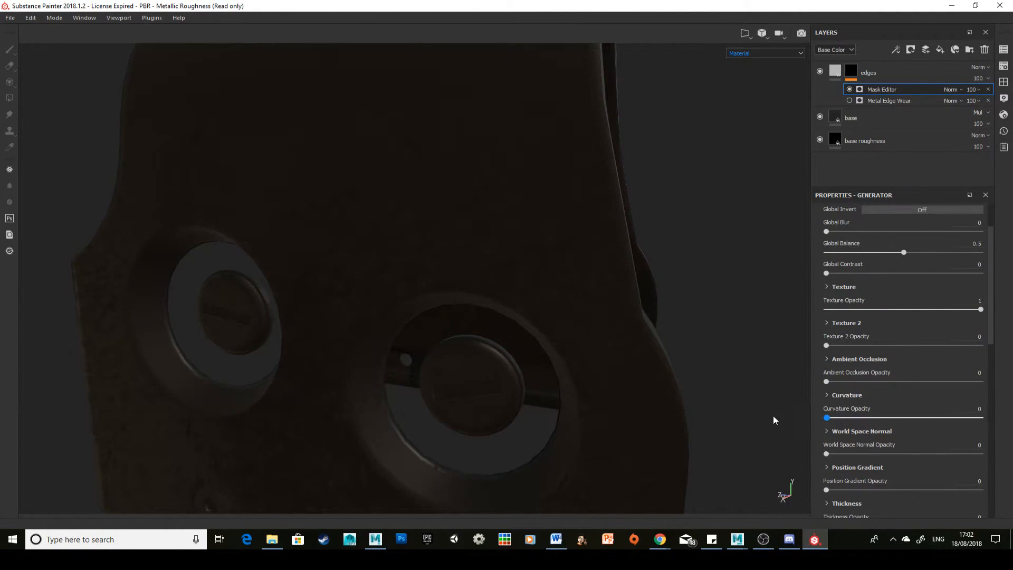
Step: Set the Mask Editor's texture scale to 4.21 and its curvature opacity to 1
left_click(828, 286)
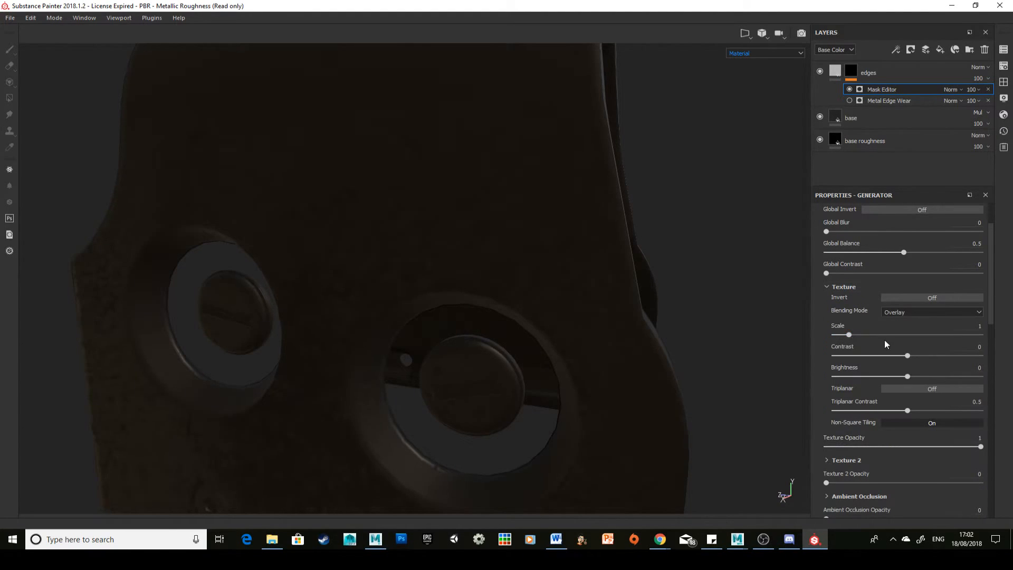
mouse_move(884, 336)
left_mouse_down()
mouse_move(875, 335)
mouse_move(918, 334)
mouse_move(896, 334)
left_mouse_up()
scroll(866, 397, "down", 2)
scroll(862, 353, "up", 1)
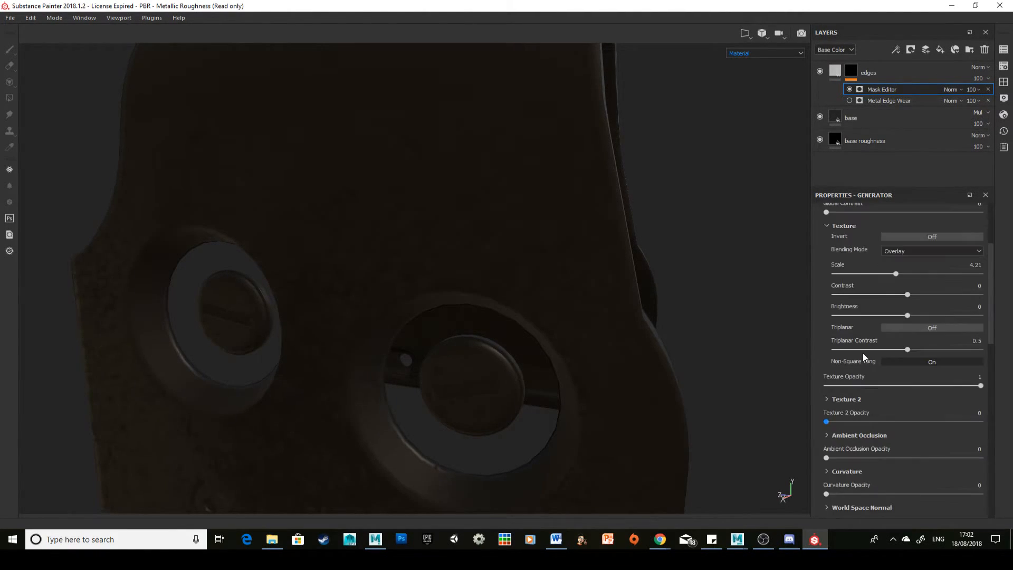
scroll(863, 369, "down", 1)
left_click_drag(865, 433, 982, 433)
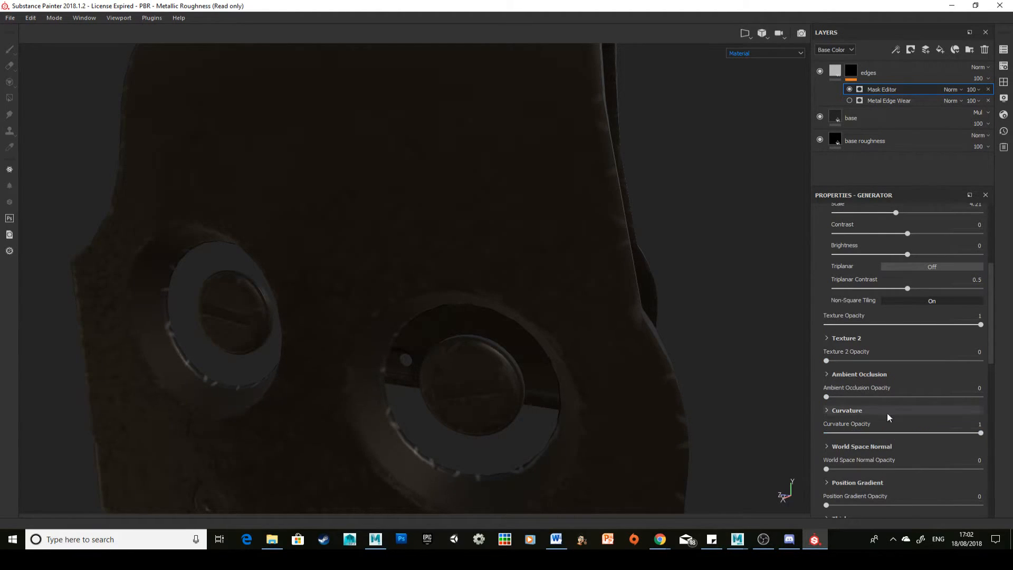
Step: Raise the medium, large and big curvature levels so the Mask Editor's texture covers wider areas around the edges
left_click(827, 411)
scroll(887, 448, "down", 6)
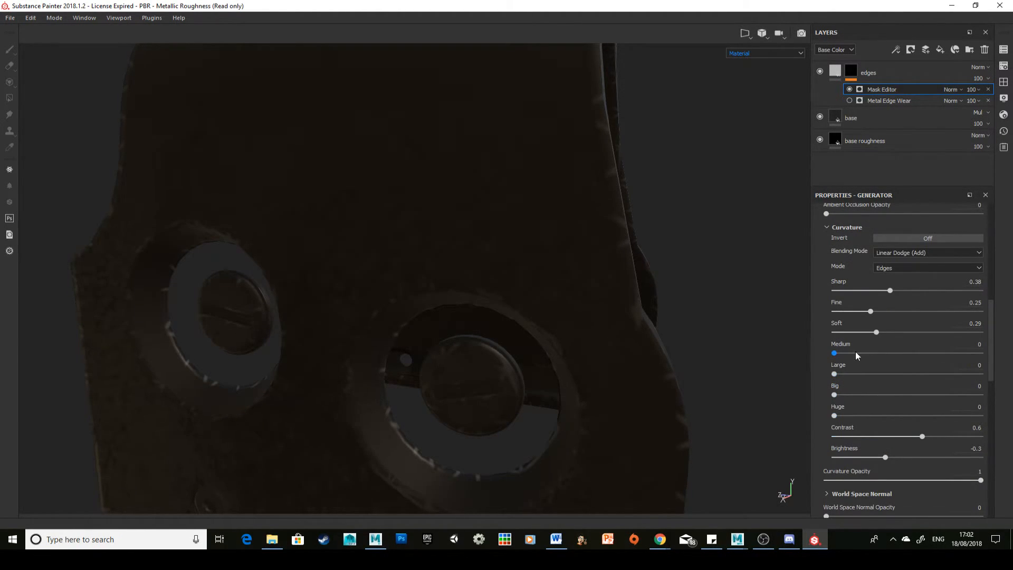
left_click_drag(856, 352, 932, 360)
left_click_drag(835, 373, 923, 378)
left_click_drag(834, 394, 883, 393)
scroll(873, 317, "up", 3)
left_click(830, 379)
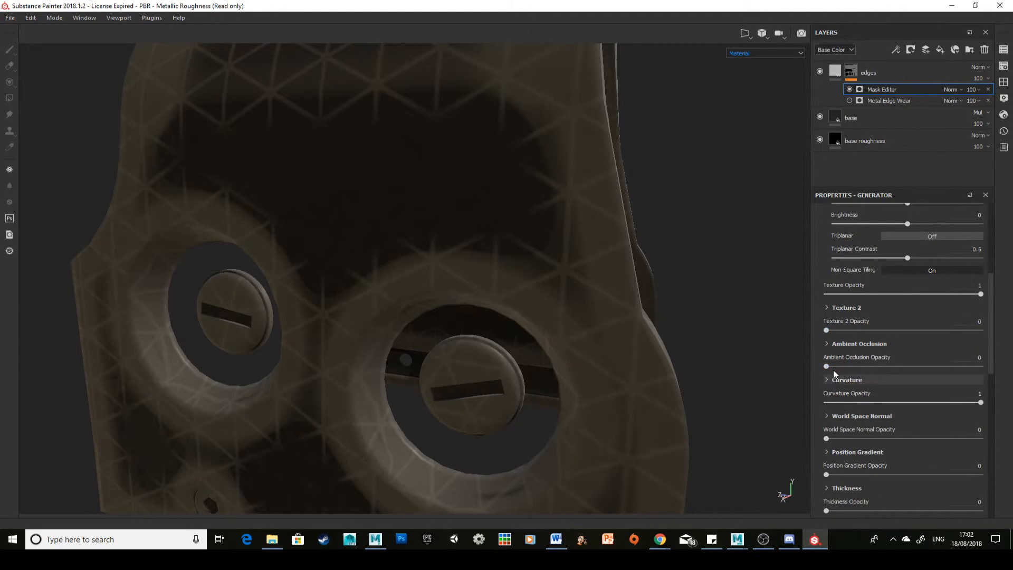
Step: Set the Mask Editor texture's scale to 1.6, contrast to 0.72, brightness to -0.74 and opacity to 0
scroll(874, 277, "up", 6)
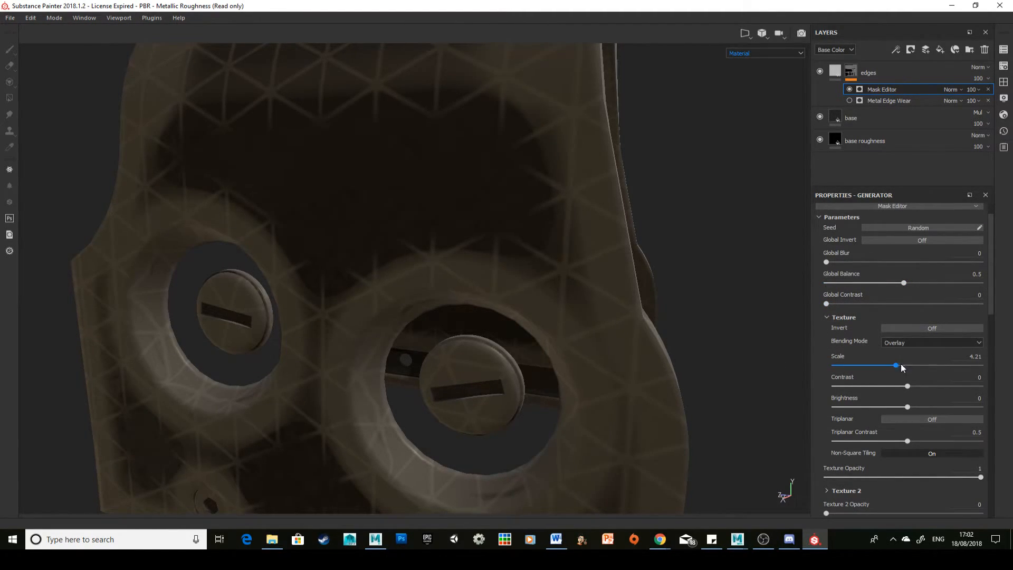
left_click_drag(903, 368, 857, 366)
left_click_drag(907, 386, 853, 407)
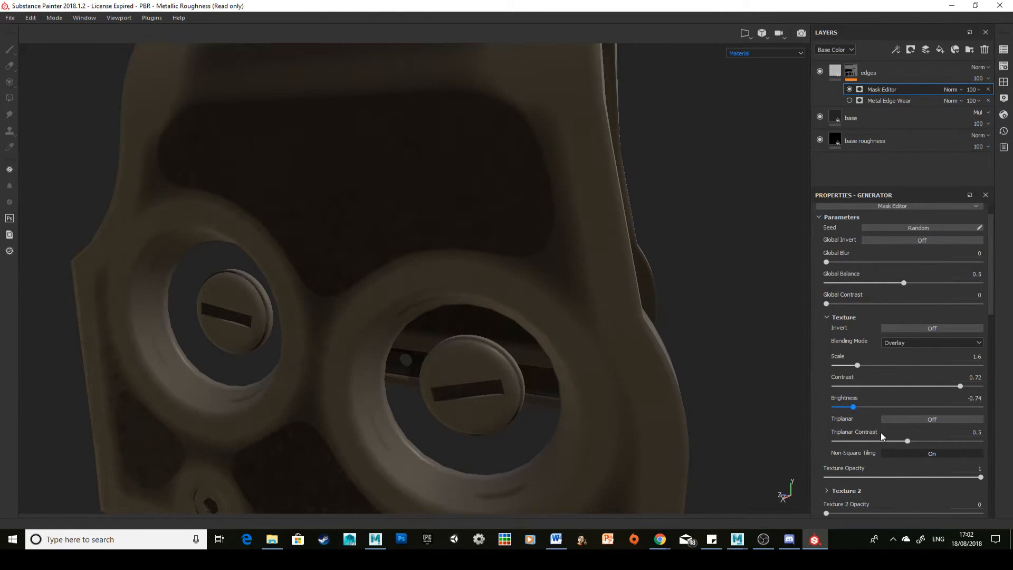
left_click(826, 317)
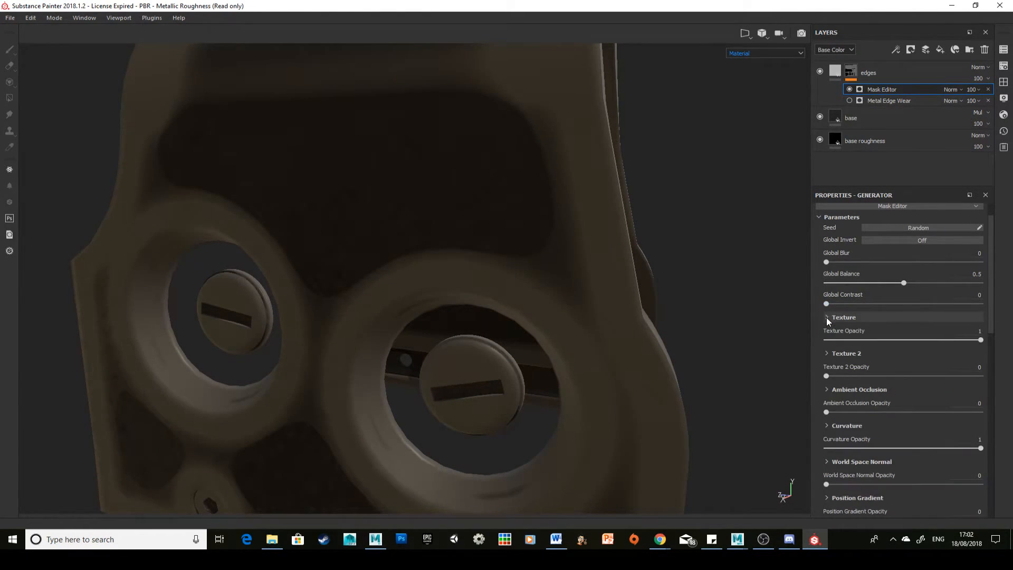
left_click_drag(892, 340, 812, 339)
scroll(901, 343, "down", 5)
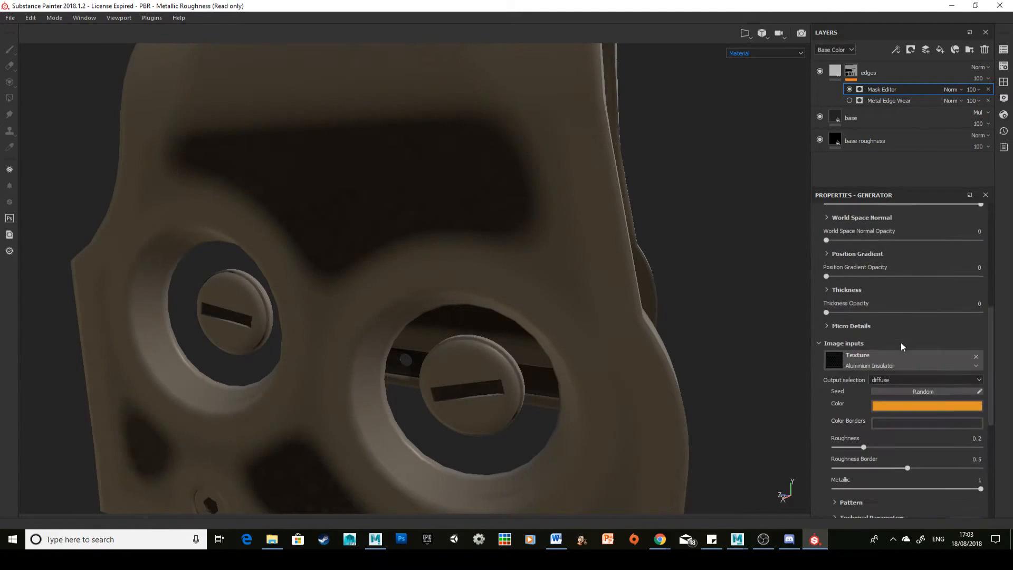
scroll(900, 343, "up", 5)
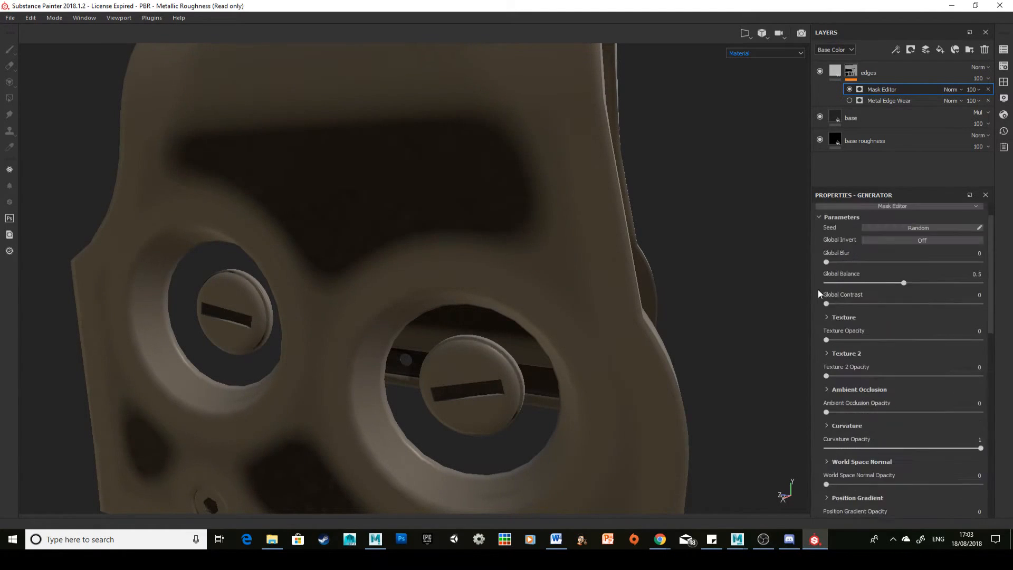
Step: Remove the Mask Editor generator from the edges layer's mask and show the Metal Edge Wear generator again
right_click(905, 90)
left_click(939, 183)
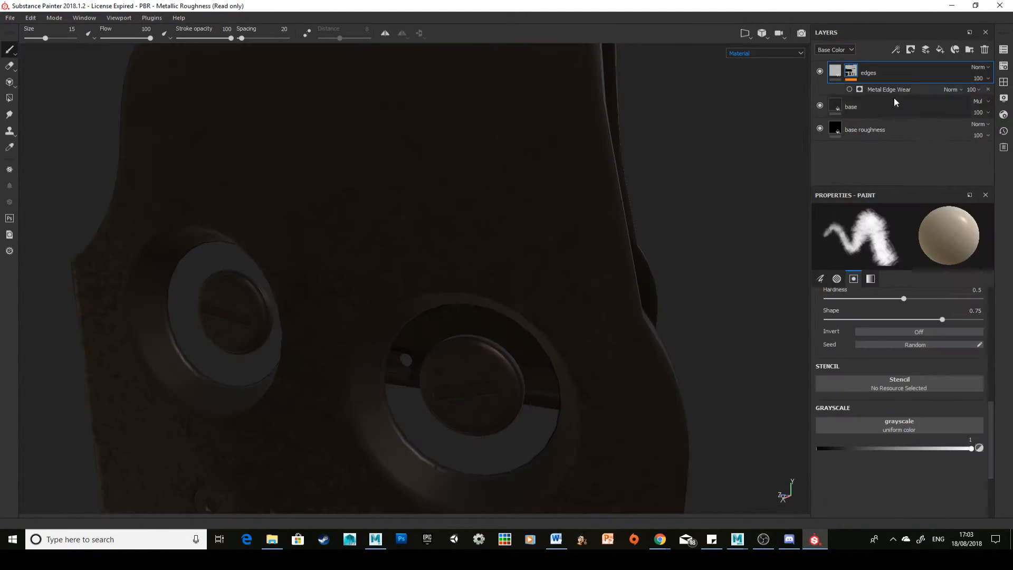
left_click(894, 91)
left_click(849, 89)
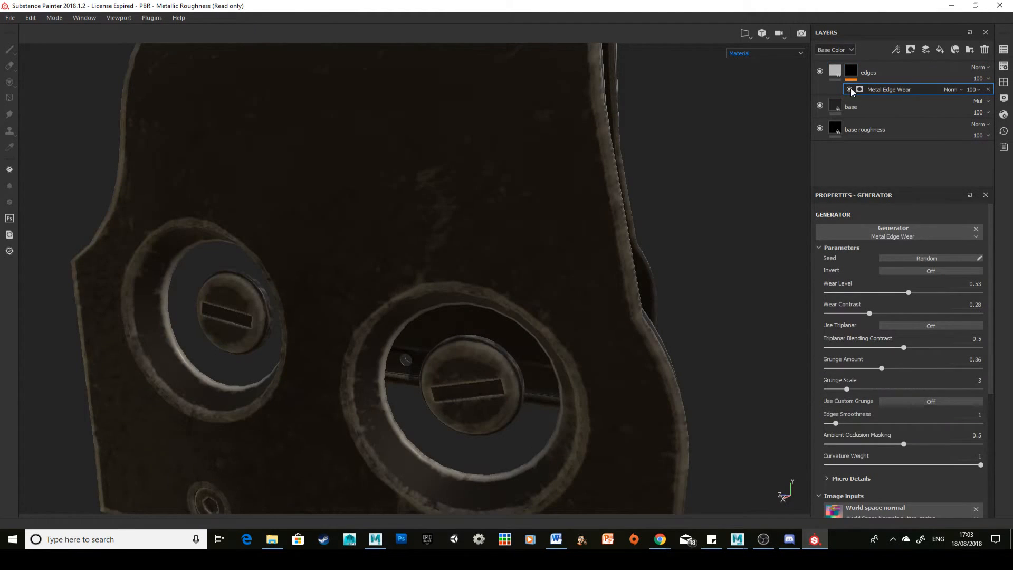
Step: Add a Dirt generator above Metal Edge Wear in the edges layer's mask
left_click(851, 71)
left_click(896, 49)
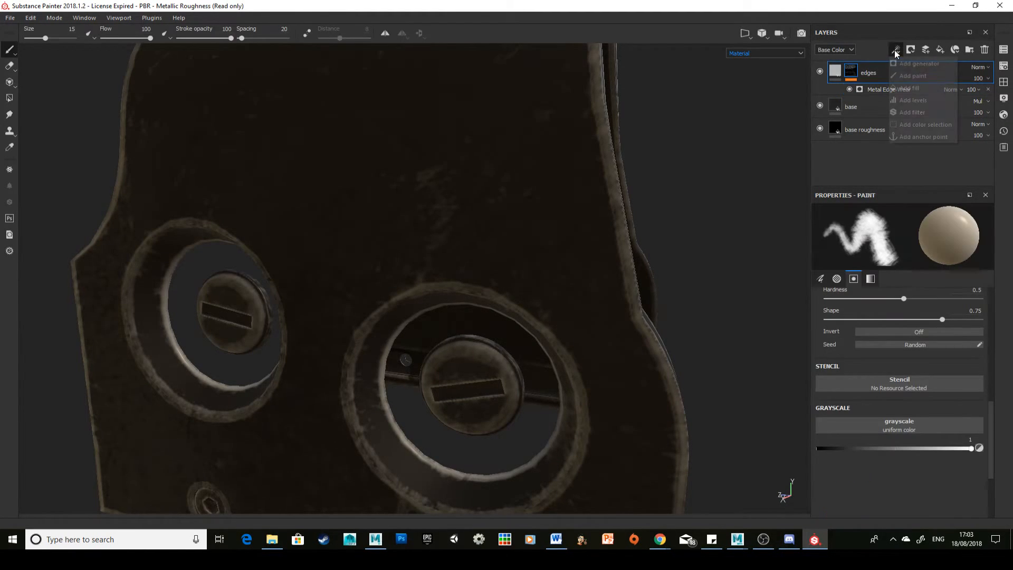
left_click(919, 65)
left_click(928, 230)
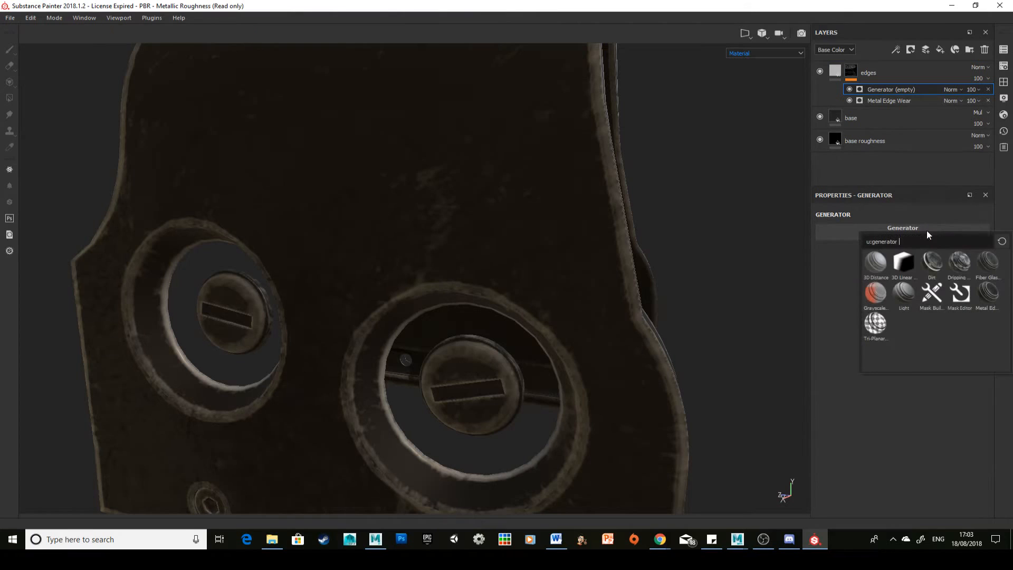
left_click(932, 262)
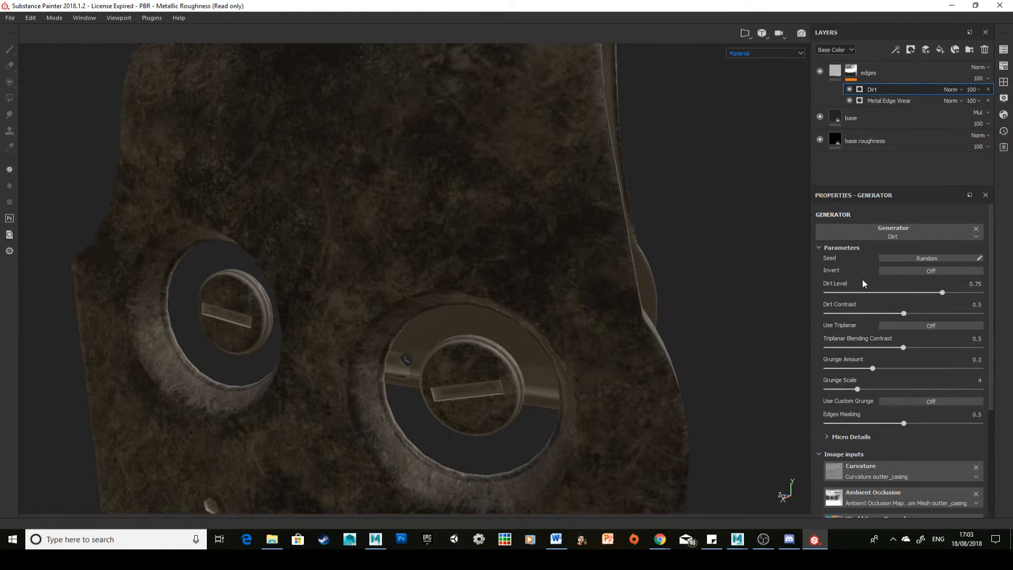
Step: Set the Dirt generator's level to 0.53 and its contrast to 0.33
scroll(873, 324, "down", 5)
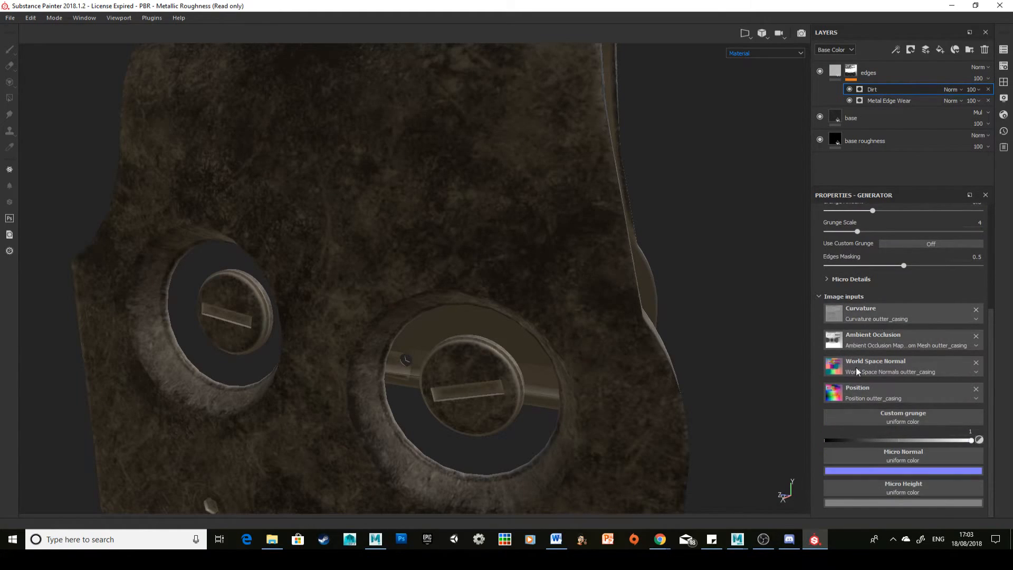
scroll(933, 357, "up", 5)
left_click_drag(901, 292, 877, 314)
Step: Try the Dirt generator below Metal Edge Wear in the mask's effect stack and move it back above
left_click(908, 99)
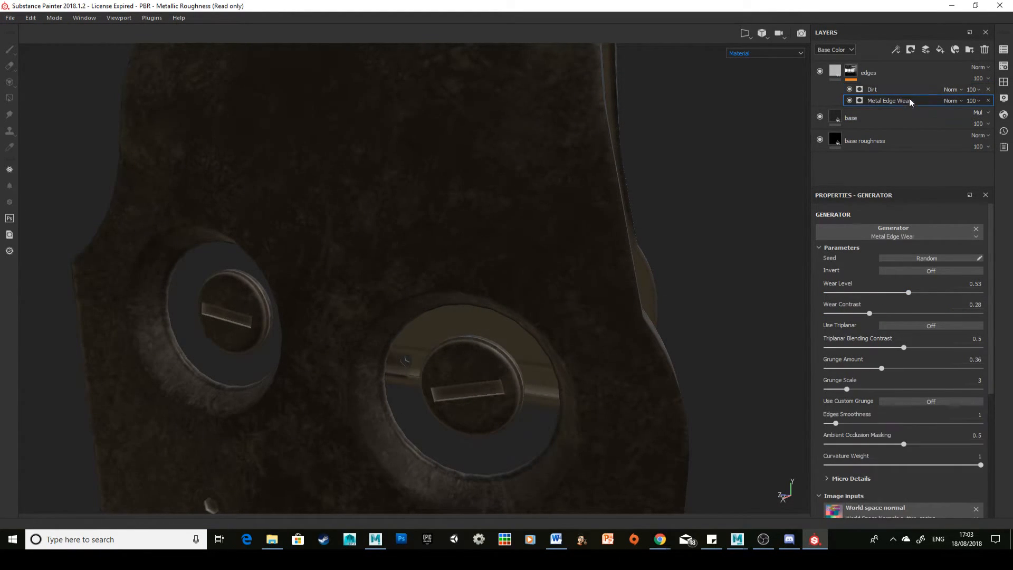
left_click(907, 92)
left_click_drag(907, 90, 912, 102)
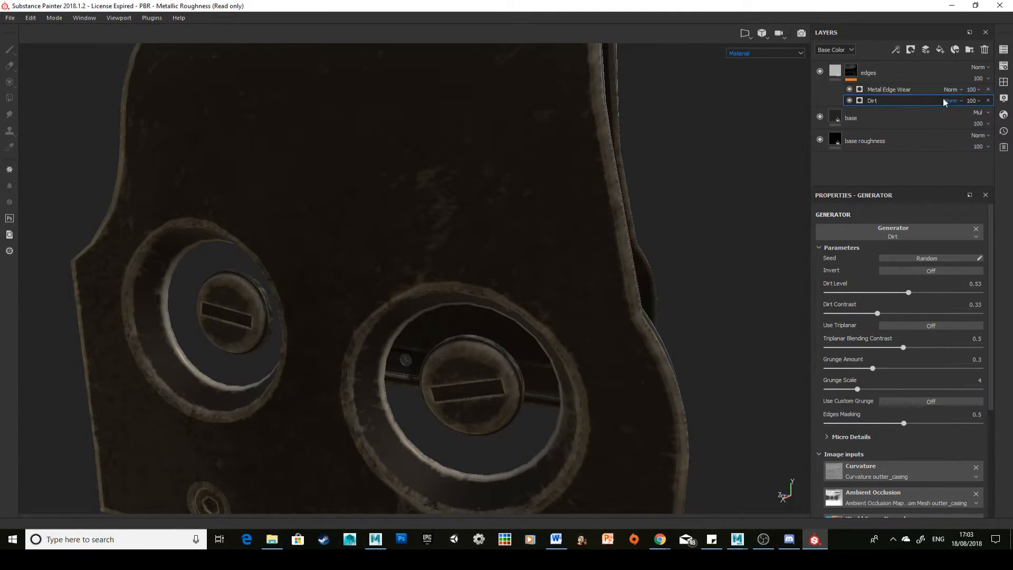
left_click_drag(943, 98, 920, 85)
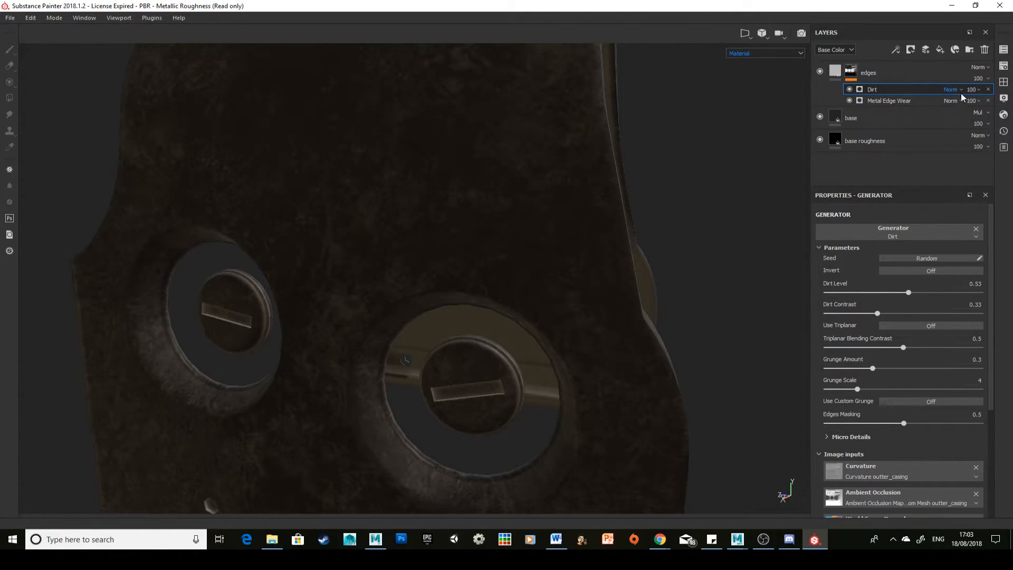
Step: Try the Multiply and Overlay blending modes on the Dirt generator and remove it from the edges layer's mask
left_click(961, 91)
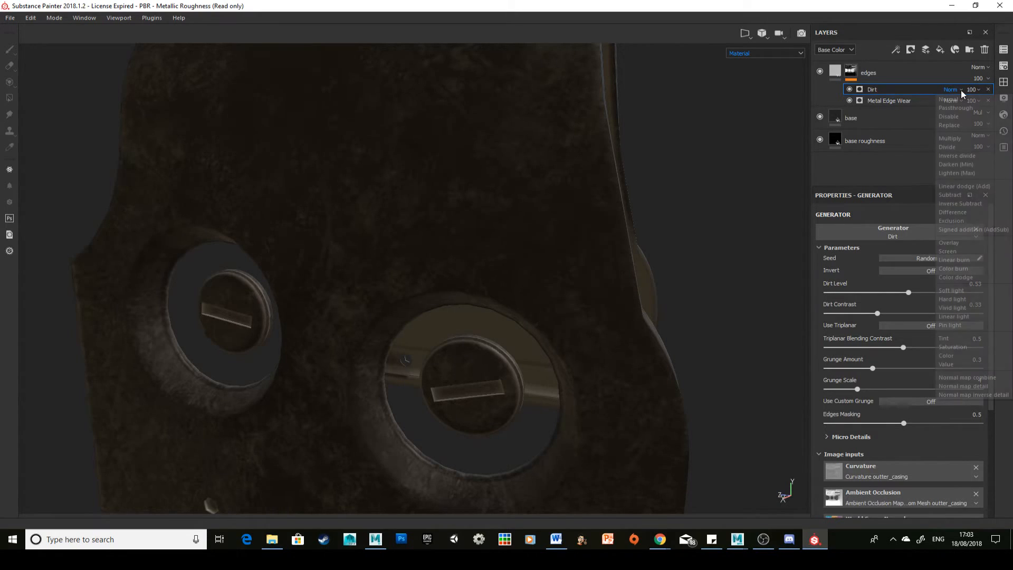
left_click(967, 138)
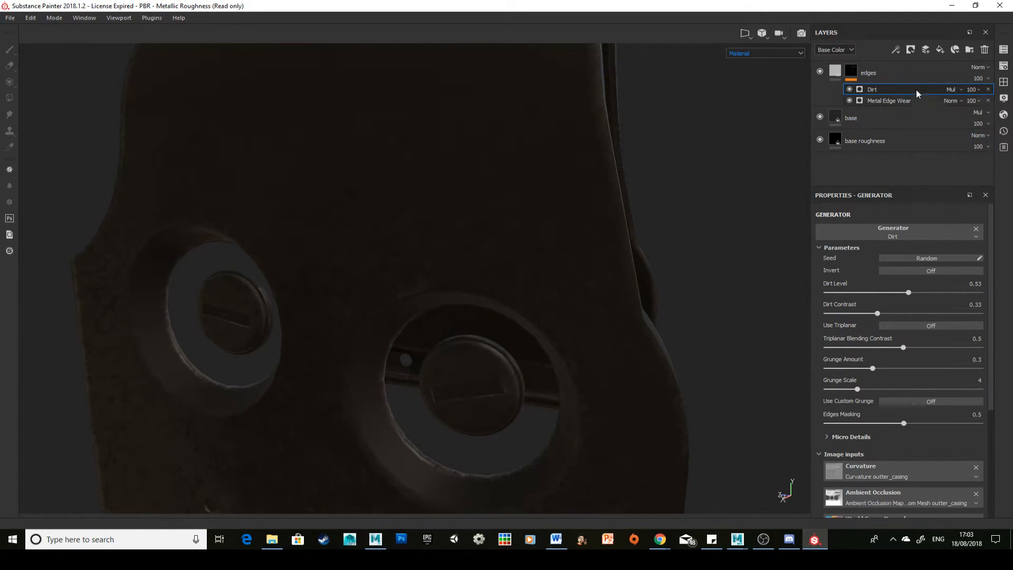
left_click(951, 89)
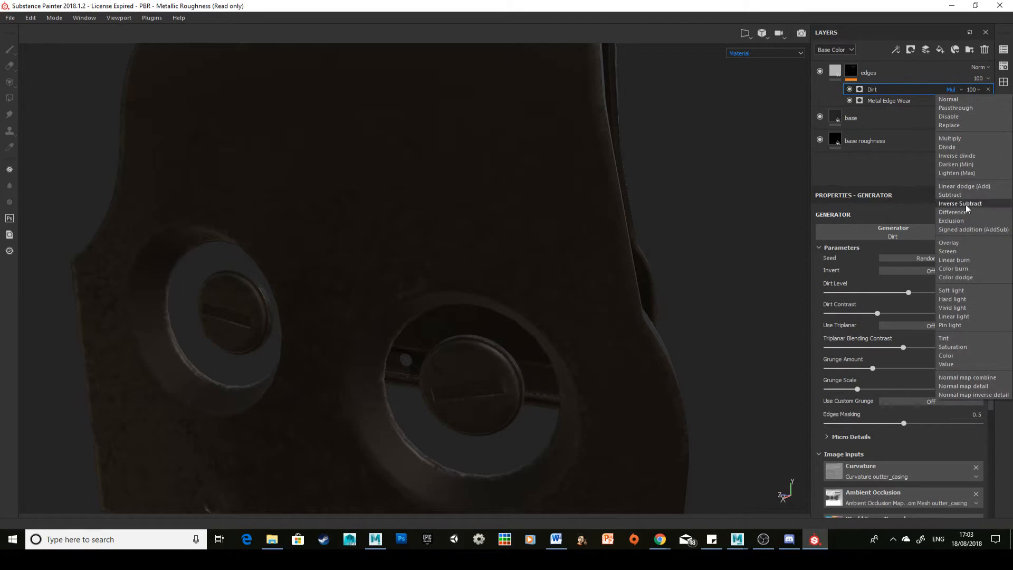
left_click(973, 246)
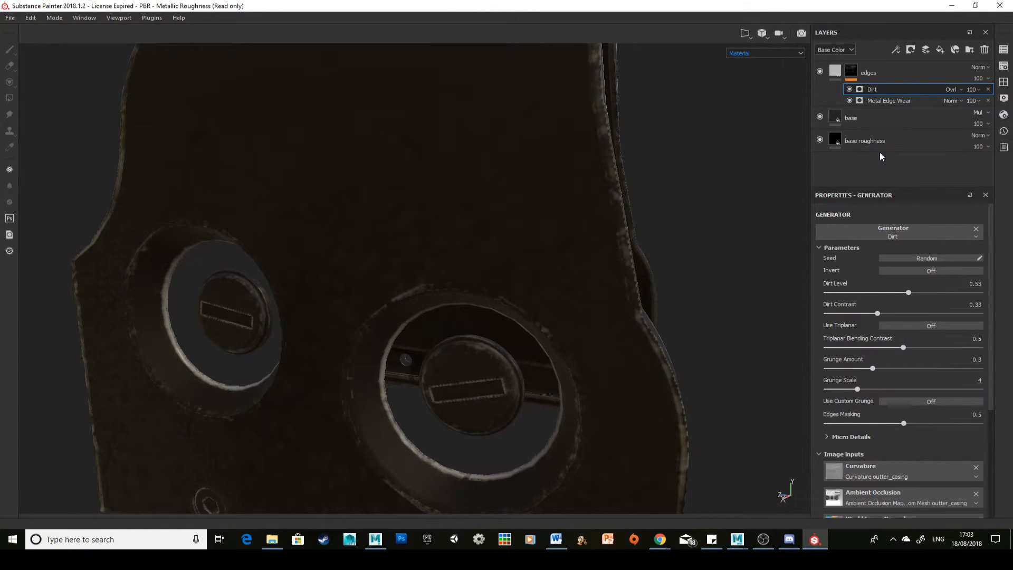
left_click(960, 90)
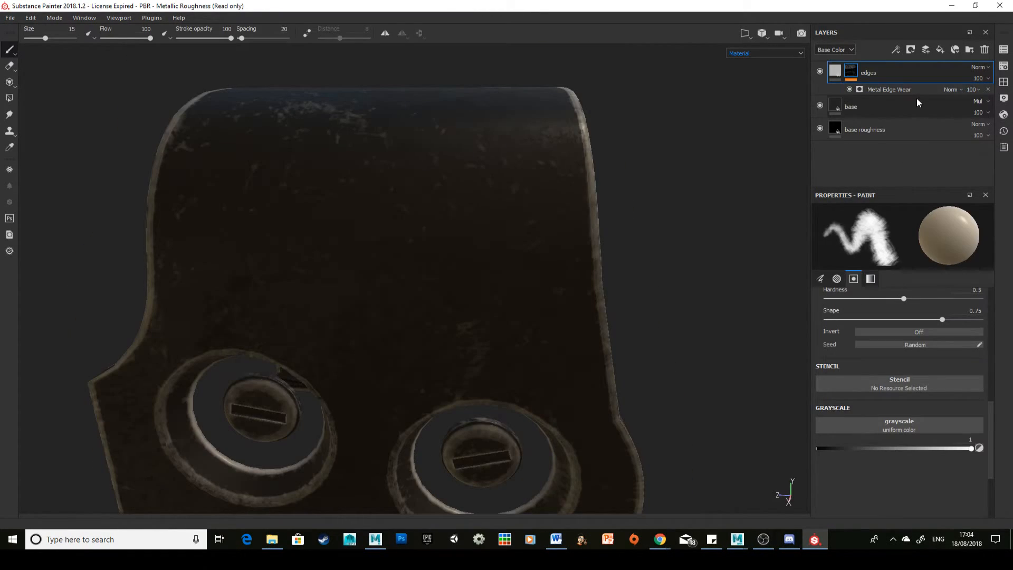
Step: Add a paint effect to the edges layer's mask and brush test strokes at grayscale 1 across the casing's side
left_click(896, 51)
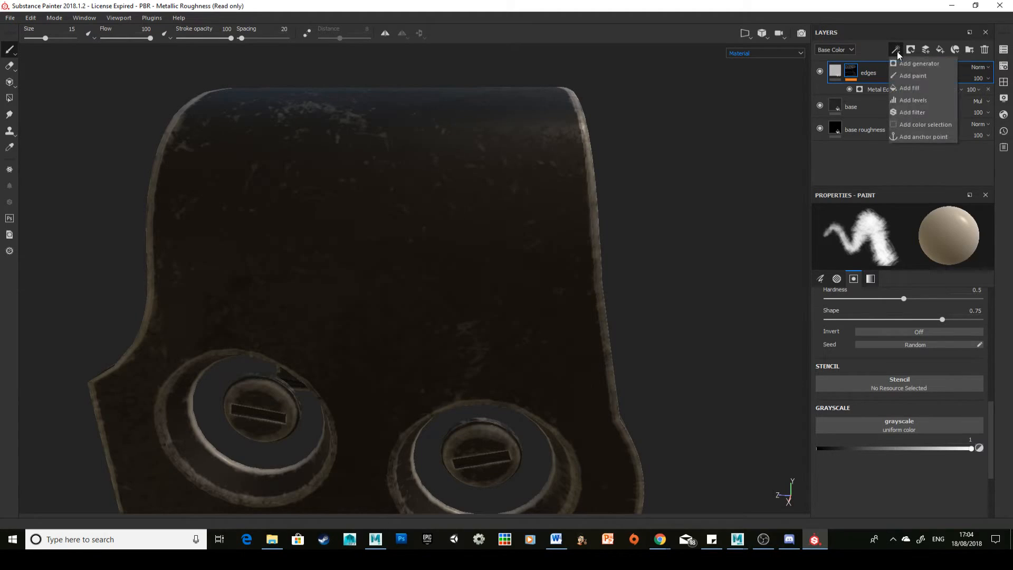
left_click(913, 76)
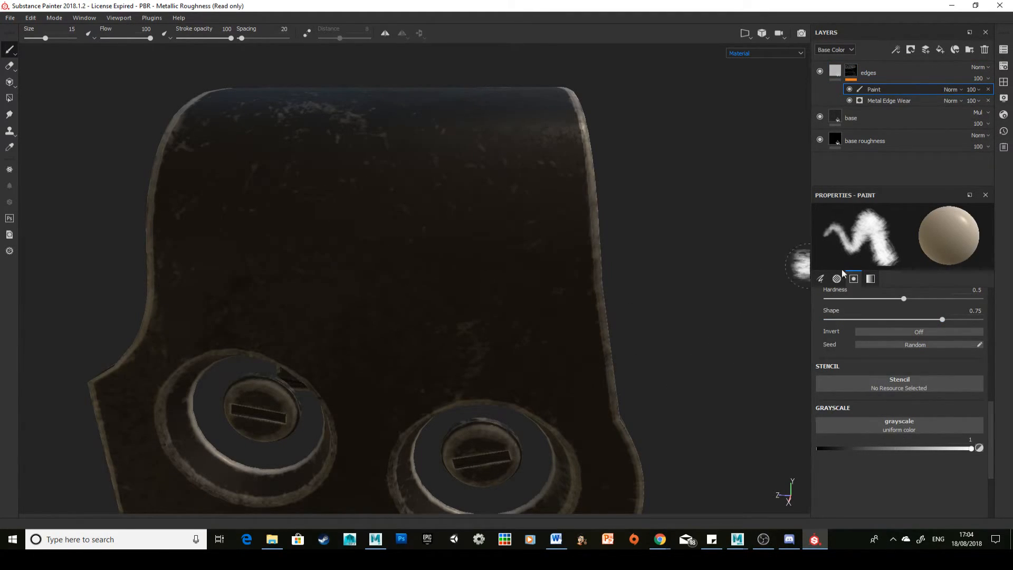
mouse_move(906, 450)
left_mouse_down()
mouse_move(796, 458)
mouse_move(988, 460)
left_mouse_up()
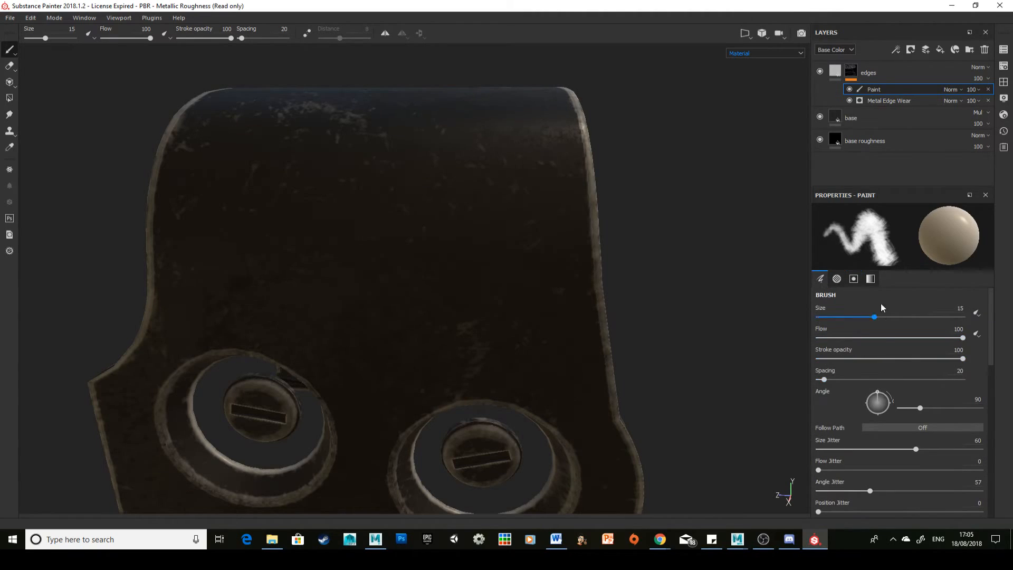
left_click(854, 279)
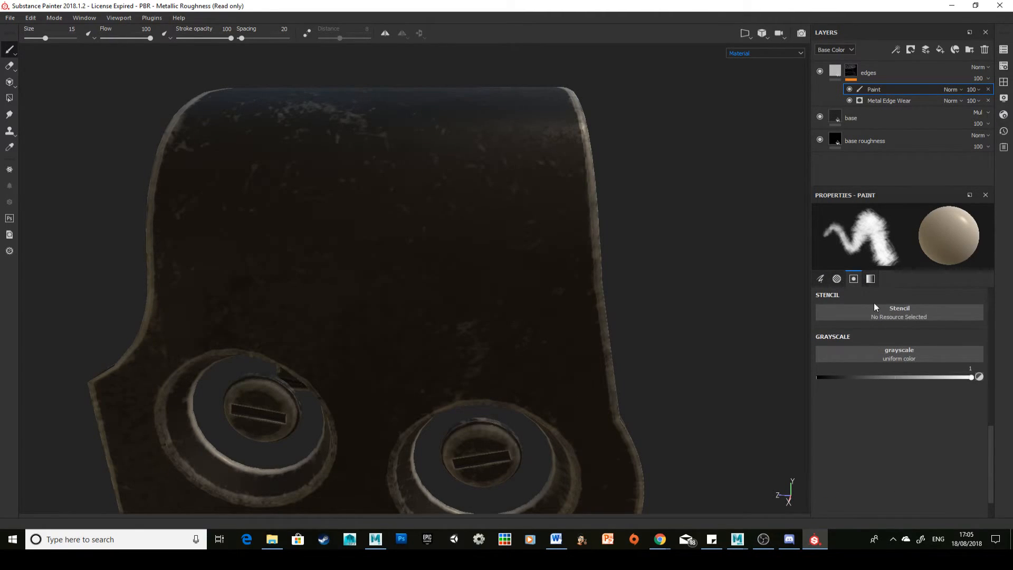
mouse_move(393, 224)
left_mouse_down()
mouse_move(411, 228)
mouse_move(443, 275)
mouse_move(515, 287)
mouse_move(520, 238)
mouse_move(478, 312)
mouse_move(415, 341)
mouse_move(562, 383)
left_mouse_up()
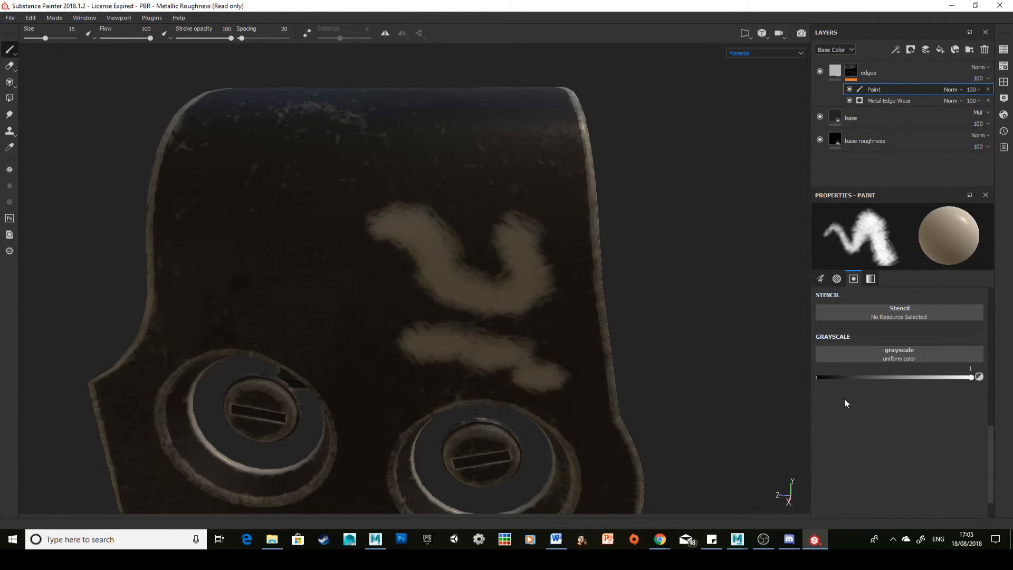
Step: Set the brush's grayscale to 0.0303 and paint over the light test strokes on the casing's side
left_click_drag(827, 376, 821, 376)
mouse_move(483, 282)
left_mouse_down()
mouse_move(534, 293)
mouse_move(388, 246)
mouse_move(520, 248)
mouse_move(504, 229)
mouse_move(558, 410)
mouse_move(423, 343)
mouse_move(528, 370)
left_mouse_up()
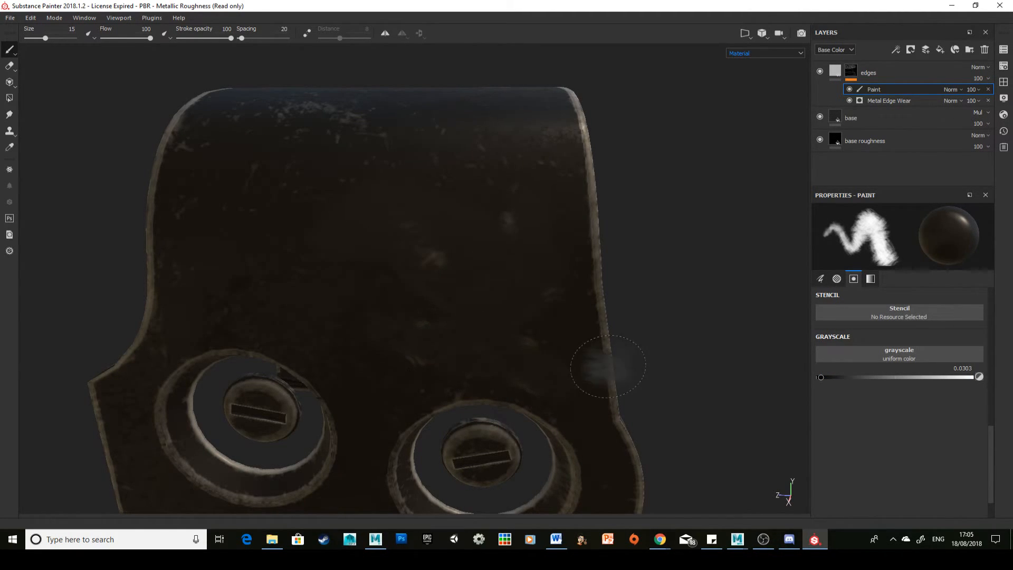
right_click_drag(565, 264, 604, 264, "alt")
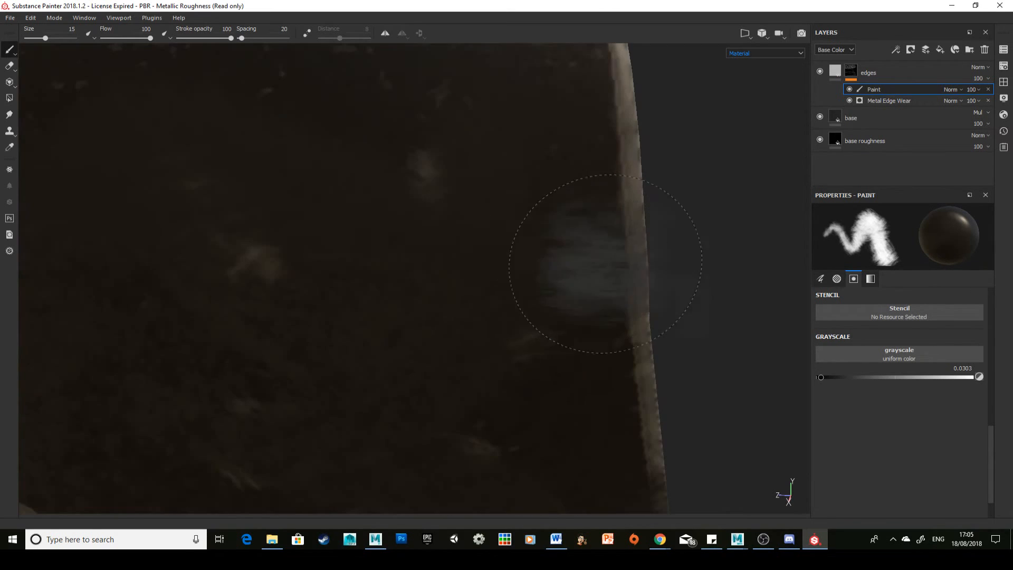
Step: Paint out parts of the edge wear along the casing's curved rim with the dark brush, undoing one stroke
mouse_move(607, 277)
left_mouse_down("alt")
mouse_move(490, 235)
mouse_move(554, 237)
mouse_move(525, 294)
mouse_move(501, 285)
mouse_move(512, 251)
left_mouse_up("alt")
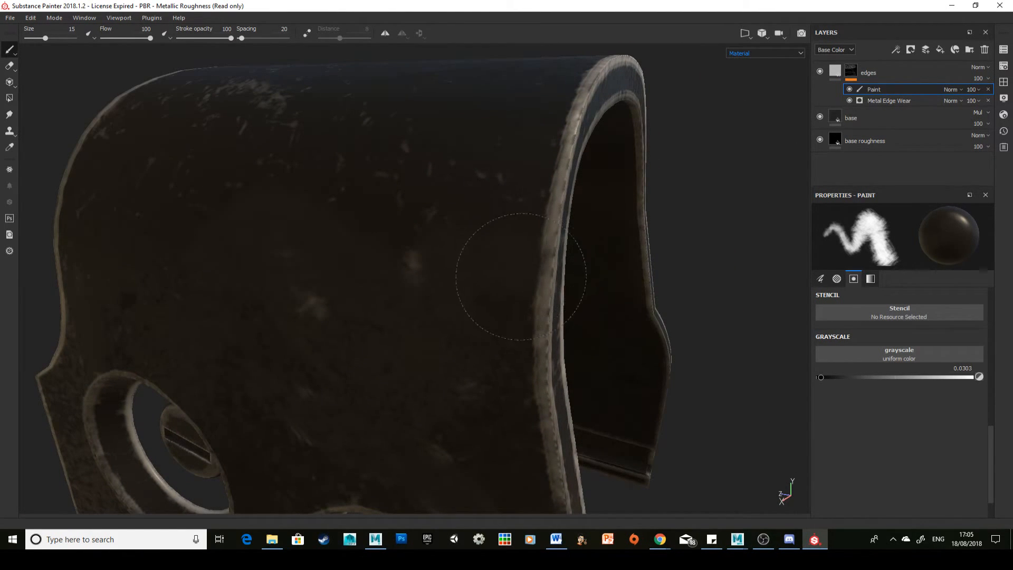
mouse_move(502, 285)
left_mouse_down("alt")
mouse_move(465, 303)
mouse_move(502, 297)
mouse_move(534, 325)
left_mouse_up("alt")
left_click_drag(463, 321, 543, 350, "alt")
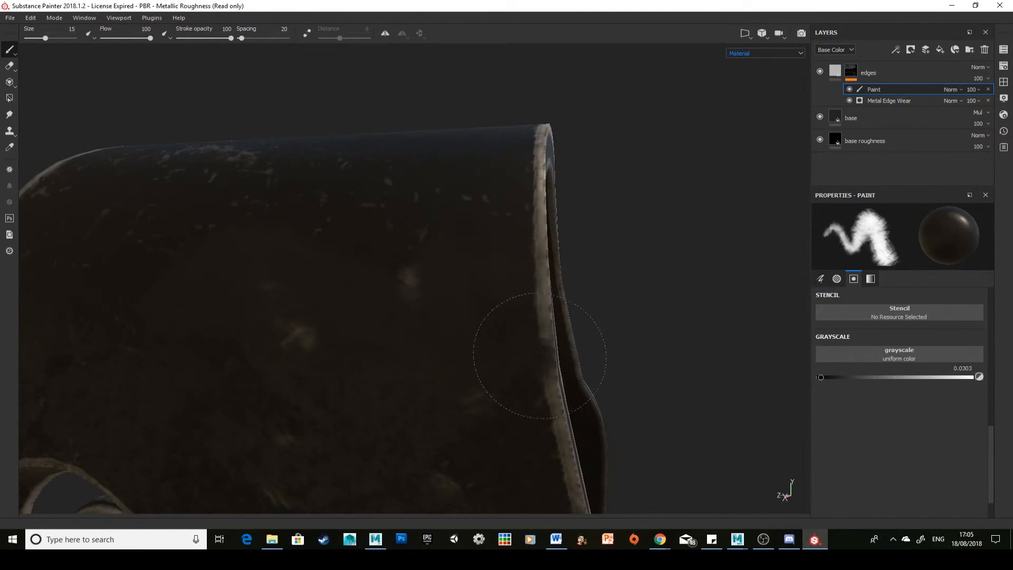
key("ctrl+z")
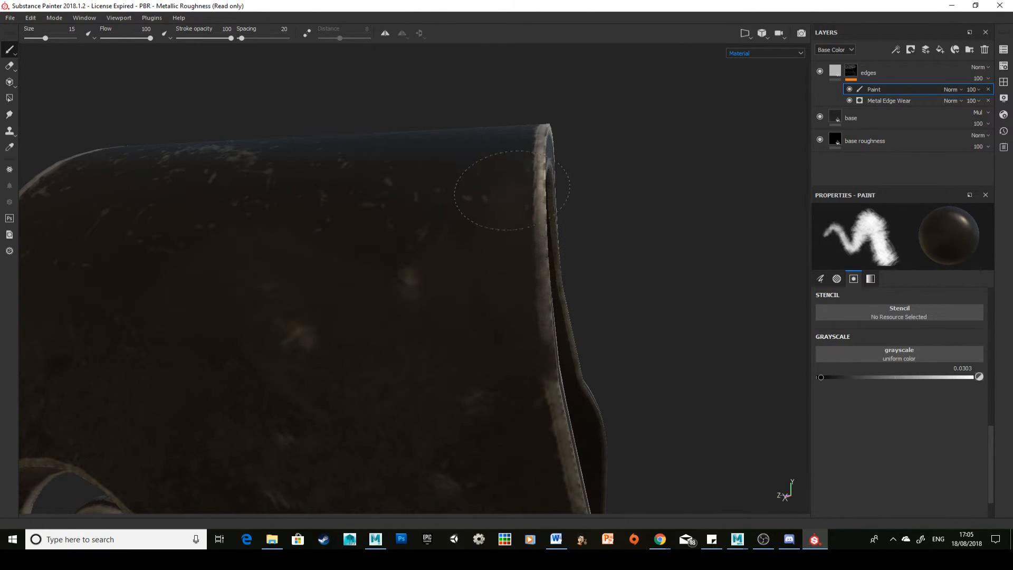
left_click_drag(512, 191, 525, 153)
right_click_drag(501, 258, 521, 292, "alt")
middle_click_drag(521, 293, 460, 276, "alt")
Step: Paint out wear lower along the casing's rim, reducing the brush to size 9.83 and flow 86
middle_click_drag(551, 453, 456, 263, "alt")
right_click_drag(401, 190, 311, 164, "alt")
middle_click_drag(441, 335, 342, 236, "alt")
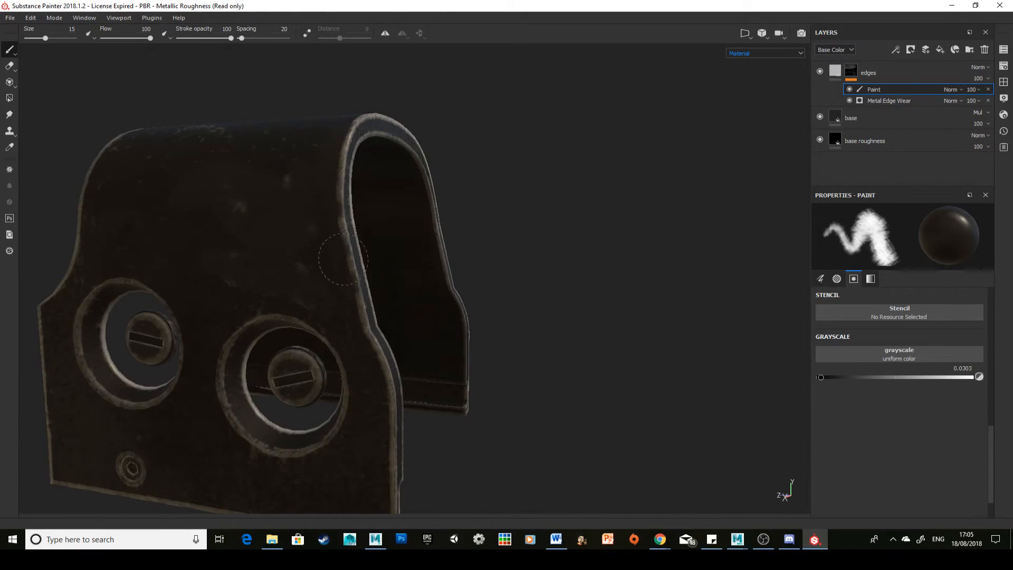
left_click_drag(339, 238, 348, 265)
mouse_move(348, 264)
right_mouse_down("alt")
mouse_move(312, 276)
mouse_move(342, 301)
right_mouse_up("alt")
key("ctrl+z")
mouse_move(370, 235)
left_mouse_down("alt")
mouse_move(324, 232)
mouse_move(354, 217)
left_mouse_up("alt")
mouse_move(352, 251)
right_mouse_down("shift")
mouse_move(312, 235)
mouse_move(351, 254)
mouse_move(409, 256)
mouse_move(352, 258)
mouse_move(362, 255)
right_mouse_up("shift")
left_click_drag(360, 196, 369, 230)
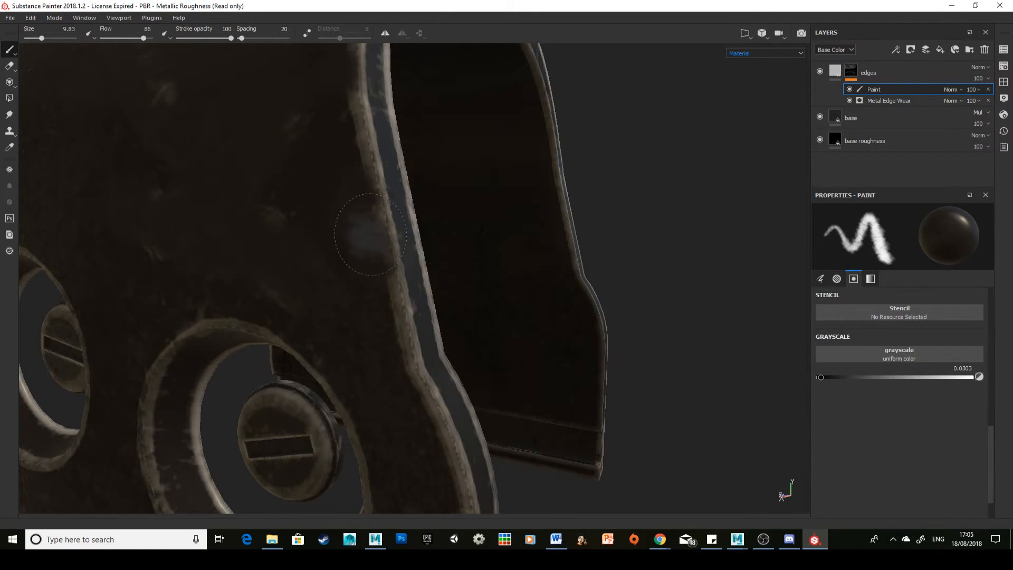
middle_click_drag(371, 234, 362, 174, "alt")
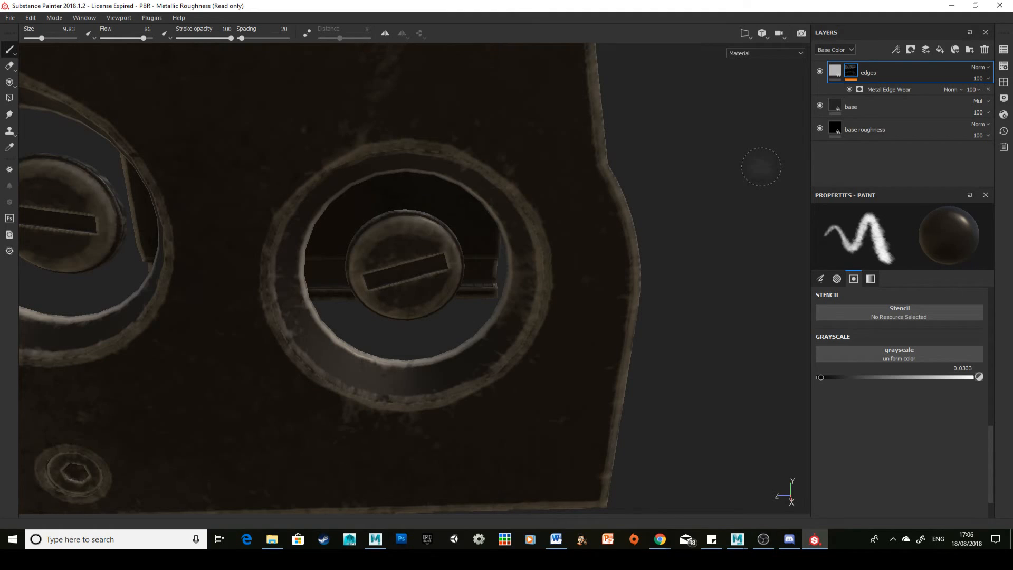
Step: Add a color selection effect to the edges layer's mask and pick the red ID color of the screws
left_click(911, 50)
left_click(935, 124)
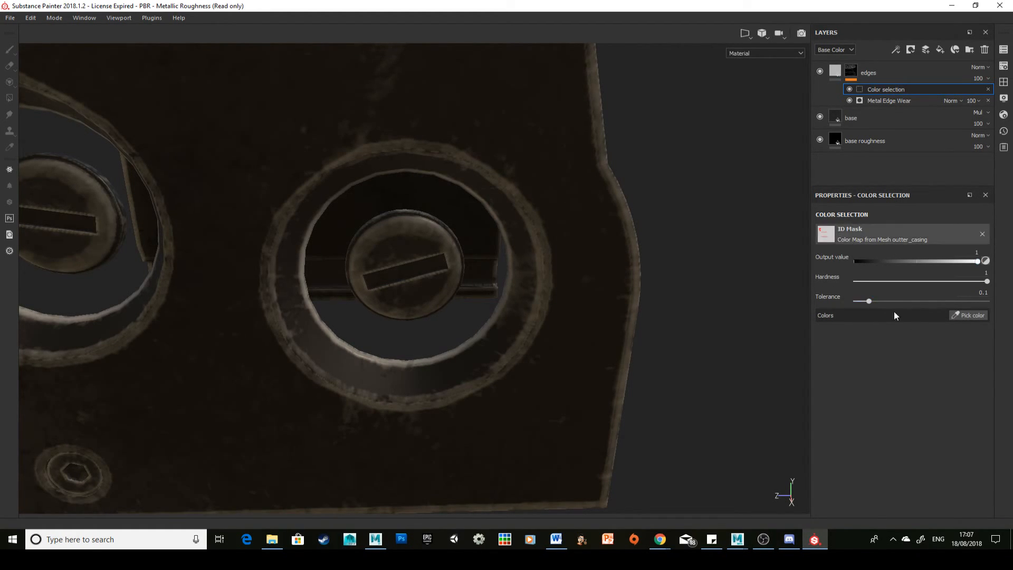
left_click(955, 315)
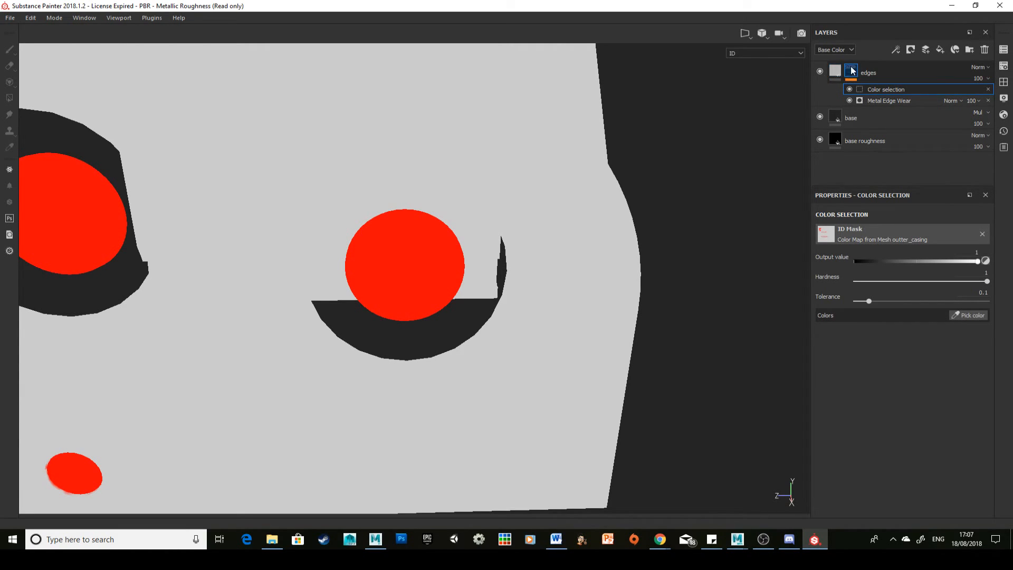
left_click(436, 280)
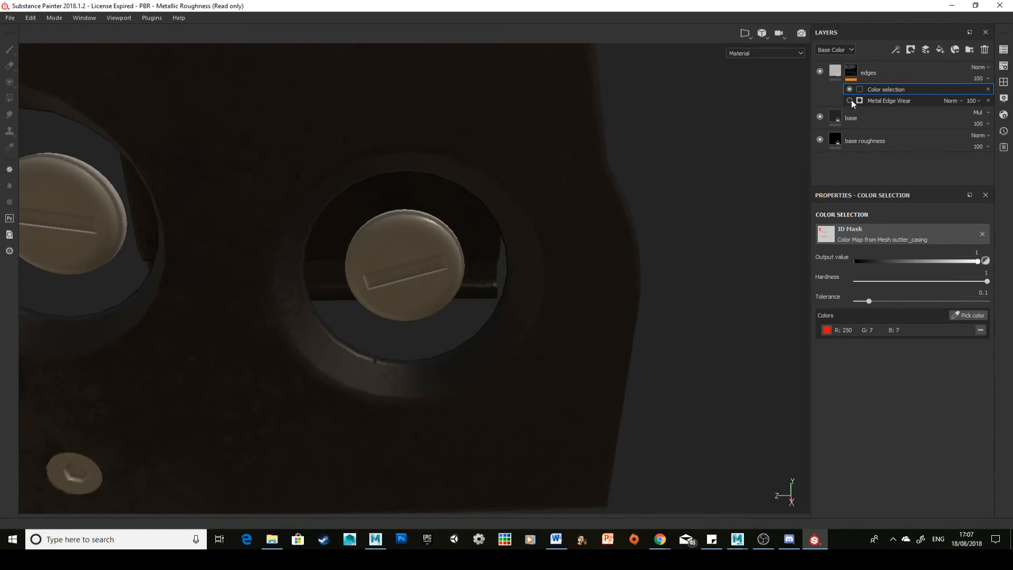
Step: Try a color selection output value of 0.5504, undo it, and set the output value to 0.1765 for the screws
left_click(918, 261)
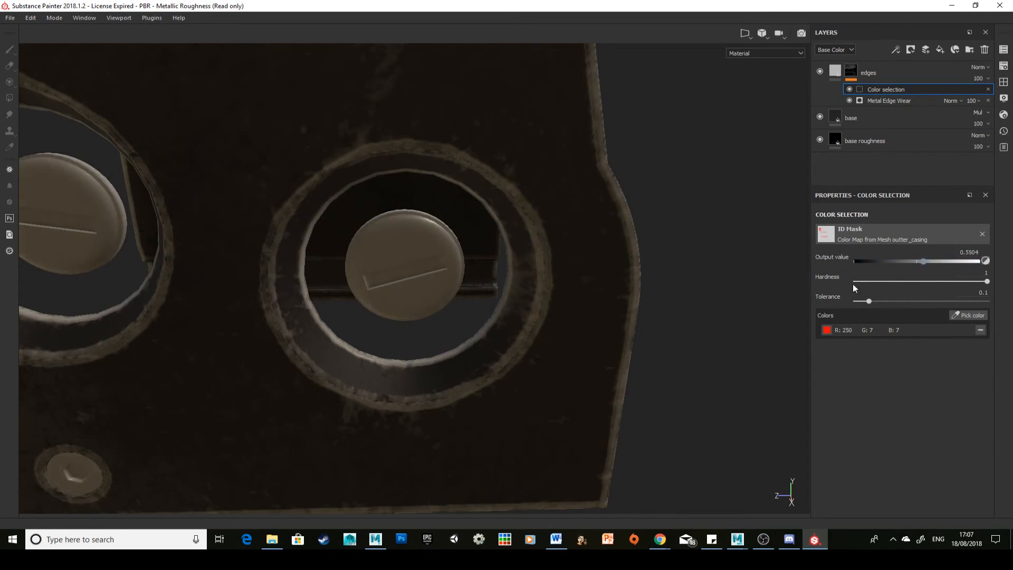
key("ctrl+z")
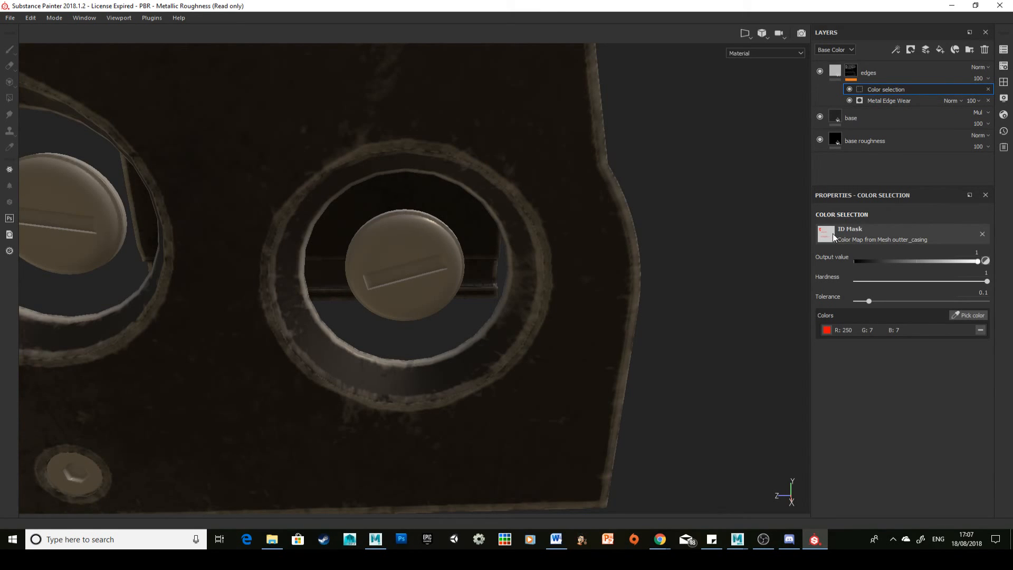
scroll(431, 277, "up", 3)
scroll(431, 277, "down", 4)
scroll(431, 278, "up", 3)
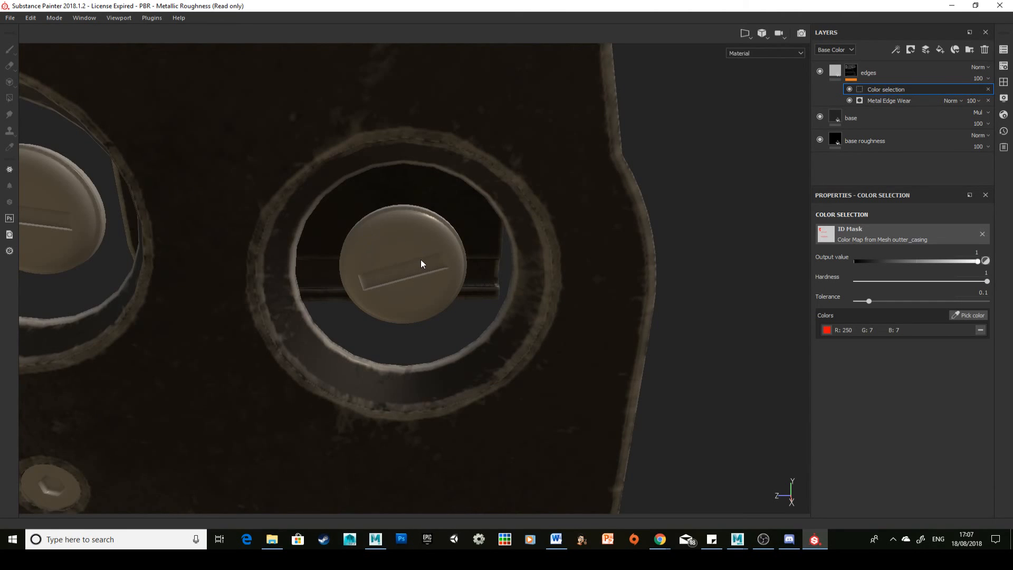
scroll(420, 261, "down", 2)
scroll(392, 238, "up", 3)
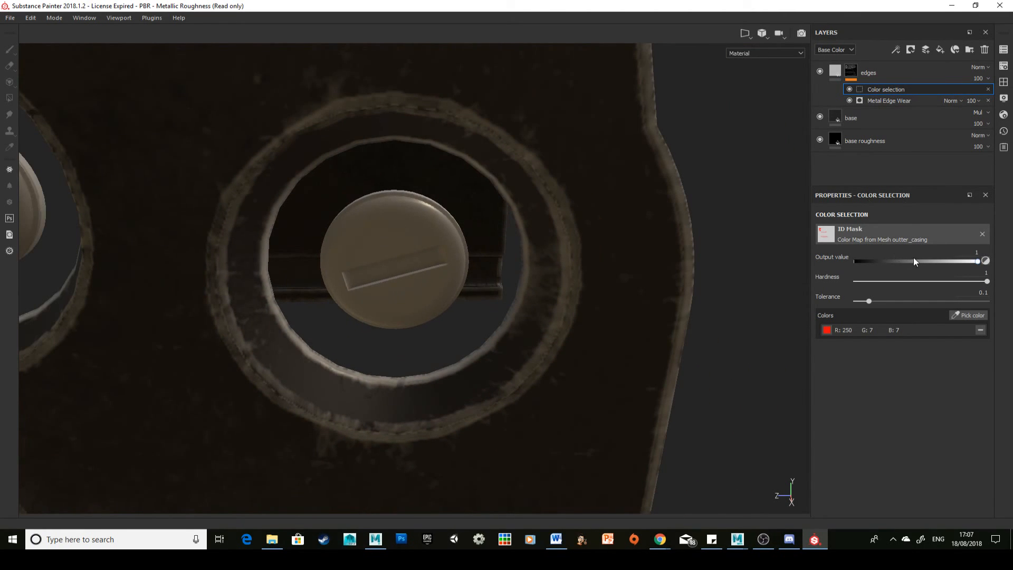
left_click_drag(914, 259, 873, 265)
scroll(287, 260, "up", 5)
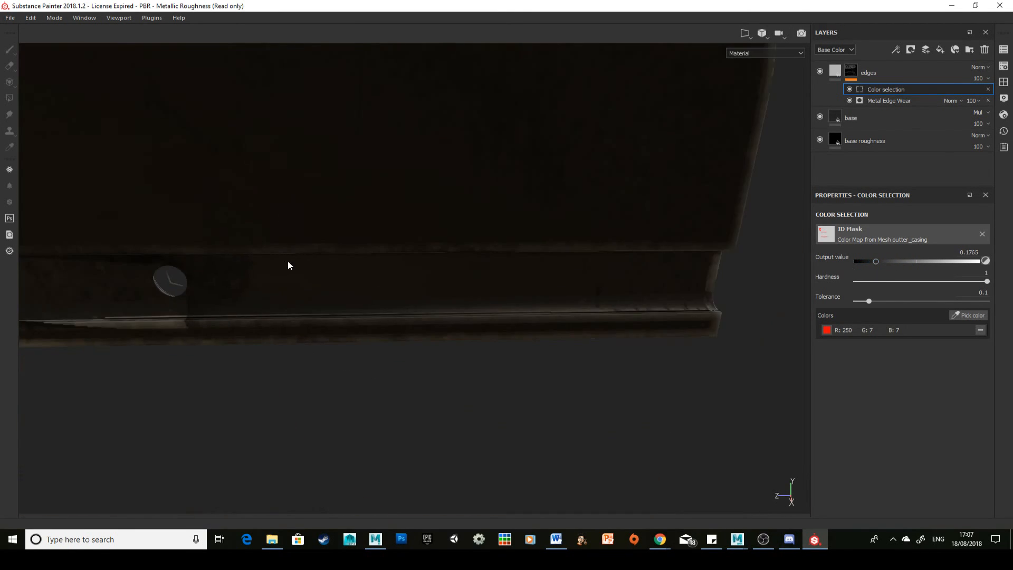
scroll(358, 255, "down", 10)
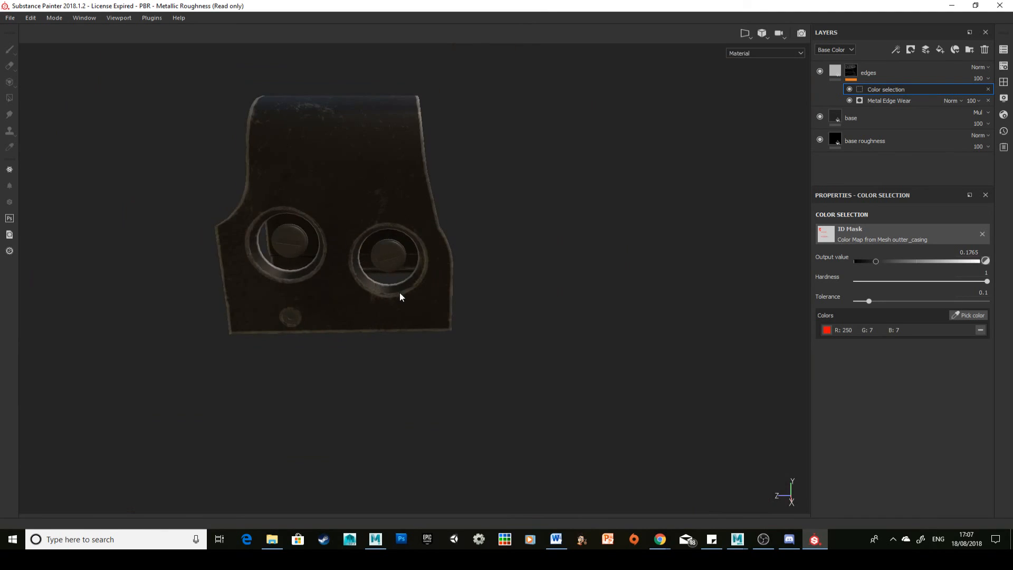
left_click_drag(305, 230, 506, 340, "alt")
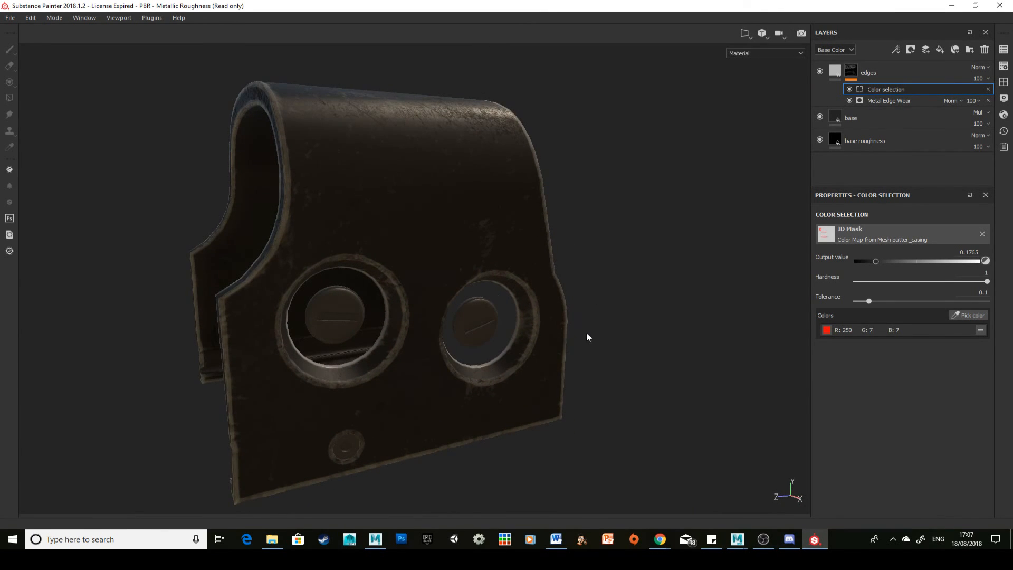
left_click_drag(587, 337, 556, 303, "alt")
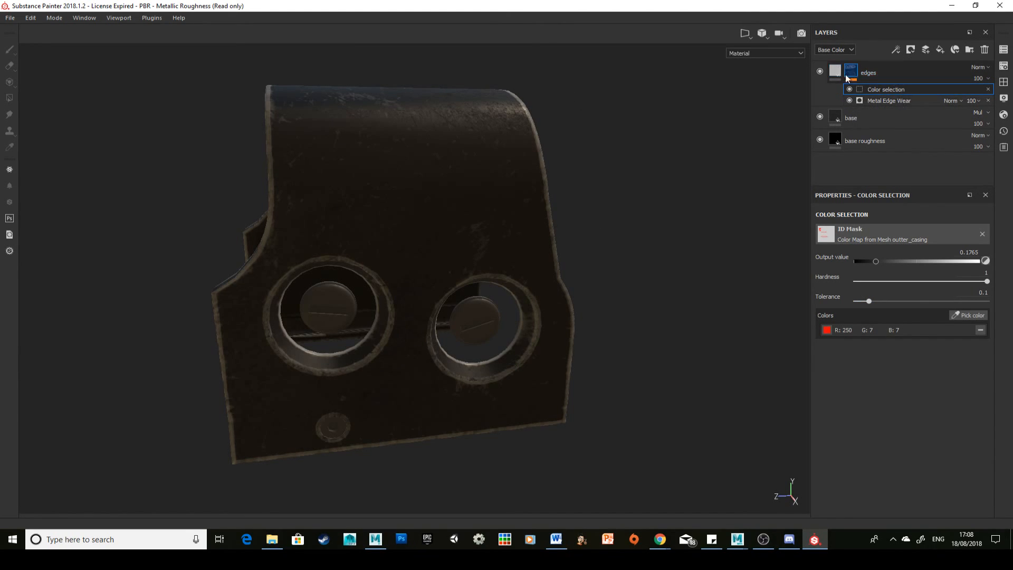
left_click(899, 48)
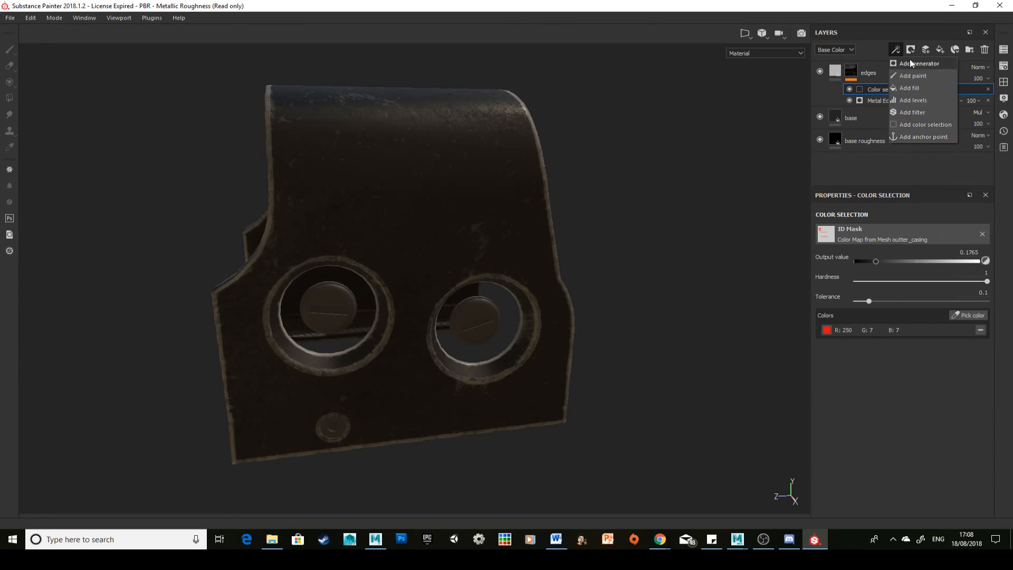
left_click(863, 52)
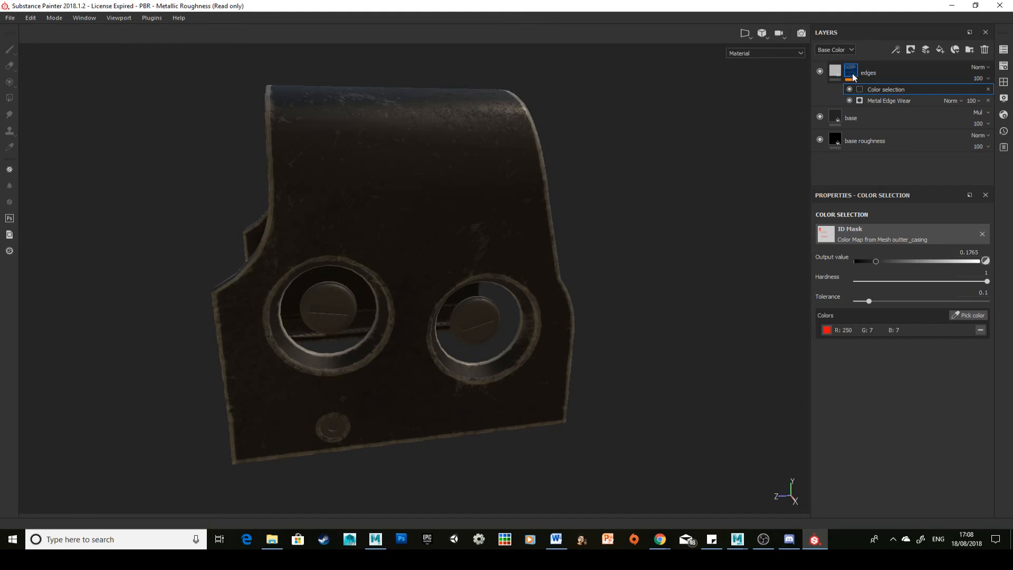
mouse_move(853, 76)
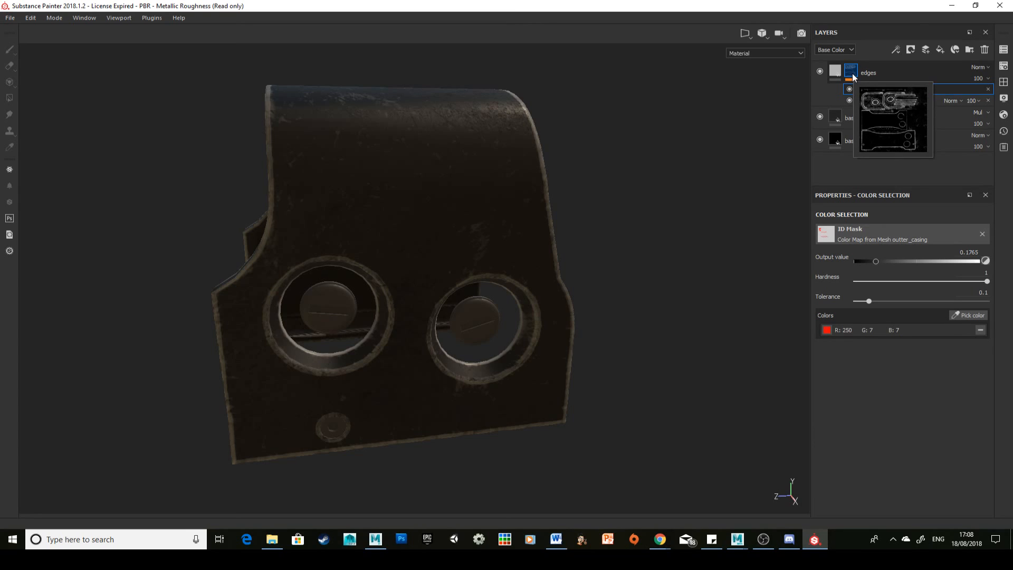